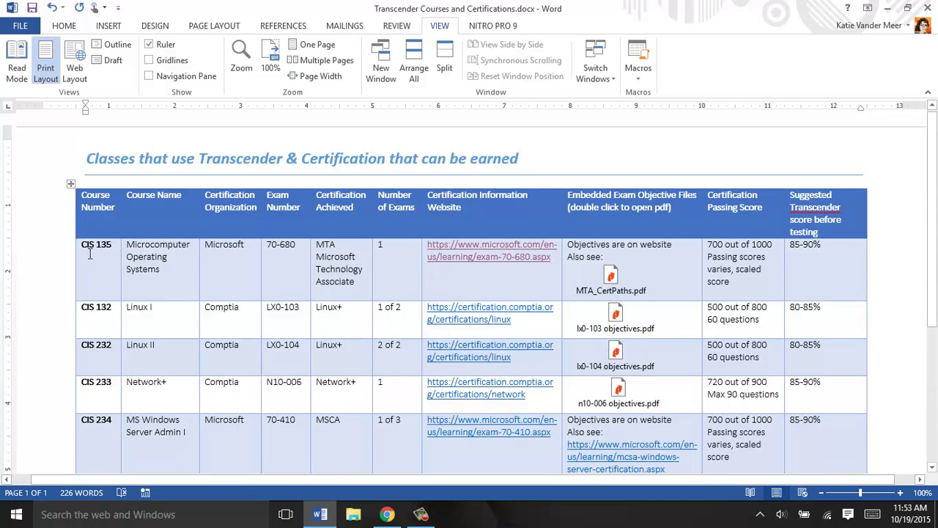
Step: Examine the table of Transcender courses, from CIS 135 to CIS 266, including exam numbers, certifications achieved, websites and suggested scores
{"action": "left_click_drag", "start_coordinate": [934, 222], "coordinate": [934, 297]}
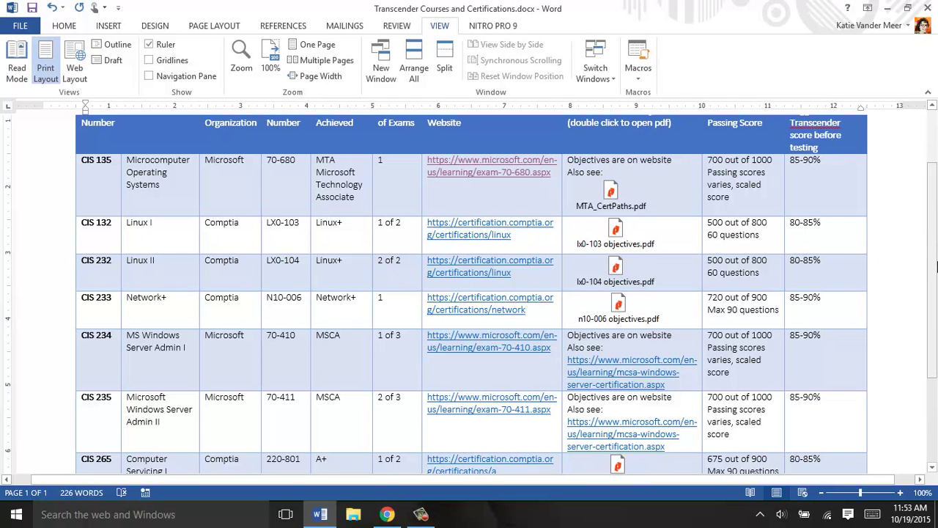
{"action": "left_click_drag", "start_coordinate": [937, 276], "coordinate": [937, 308]}
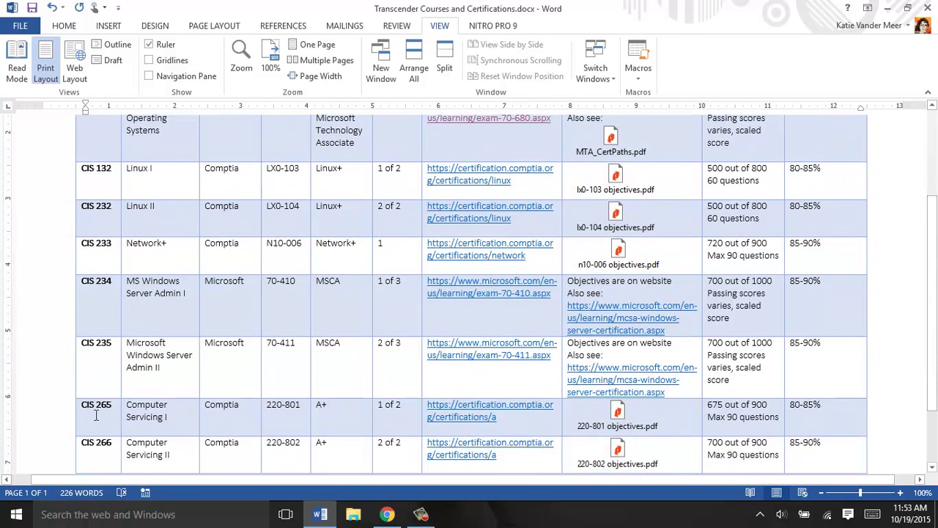
{"action": "left_click_drag", "start_coordinate": [934, 213], "coordinate": [934, 167]}
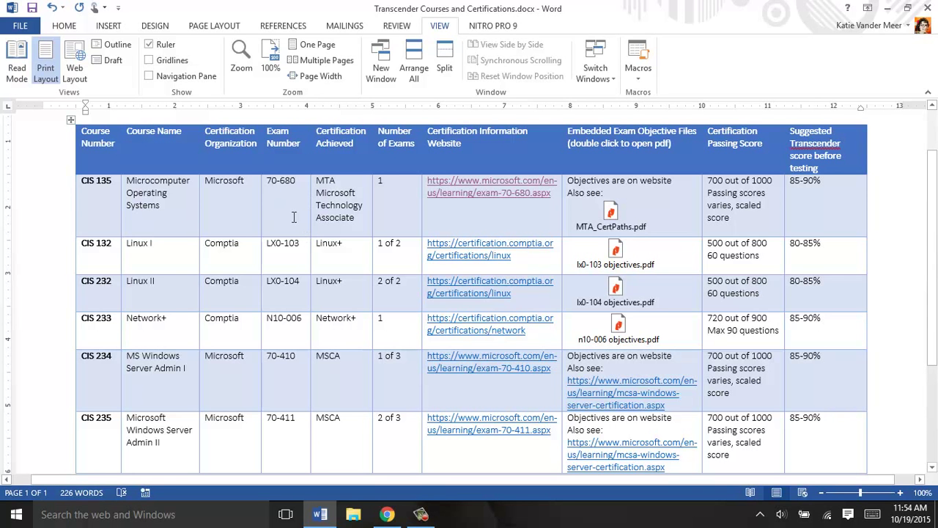
{"action": "left_click_drag", "start_coordinate": [322, 184], "coordinate": [356, 219]}
{"action": "left_click", "coordinate": [356, 218]}
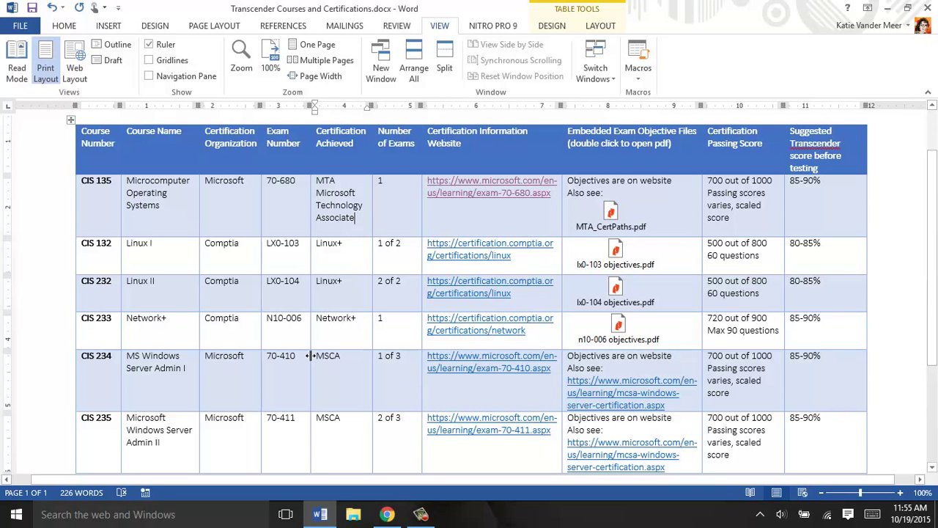
{"action": "left_click", "coordinate": [348, 363]}
{"action": "left_click_drag", "start_coordinate": [934, 322], "coordinate": [936, 374]}
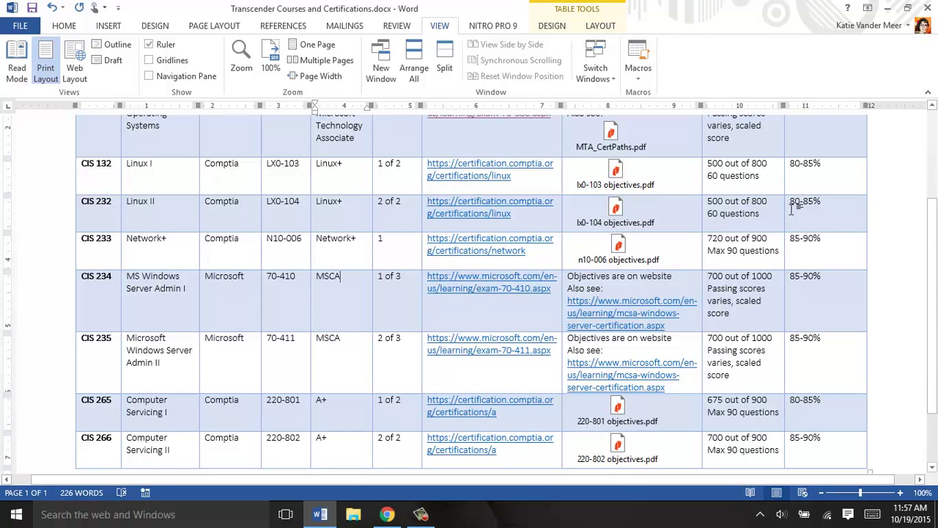
{"action": "scroll", "coordinate": [931, 262], "scroll_direction": "up", "scroll_amount": 1}
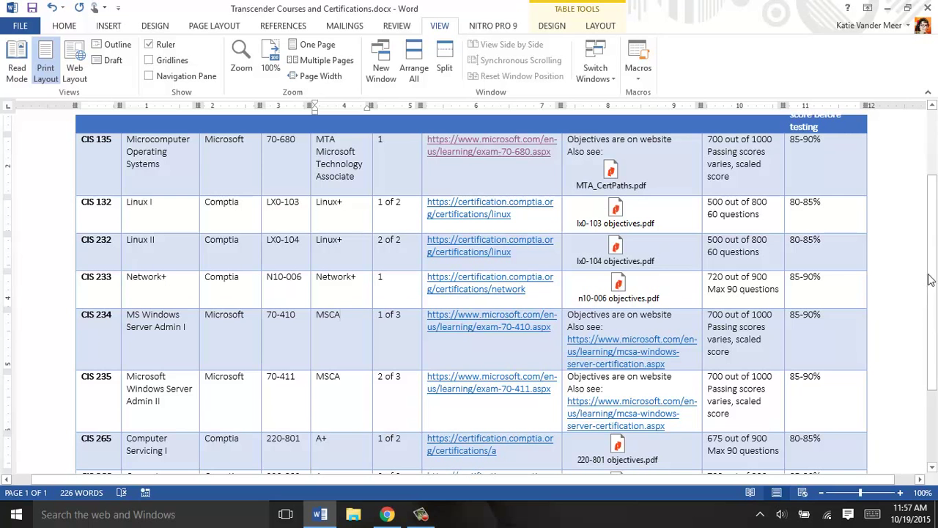
{"action": "left_click_drag", "start_coordinate": [936, 270], "coordinate": [936, 251]}
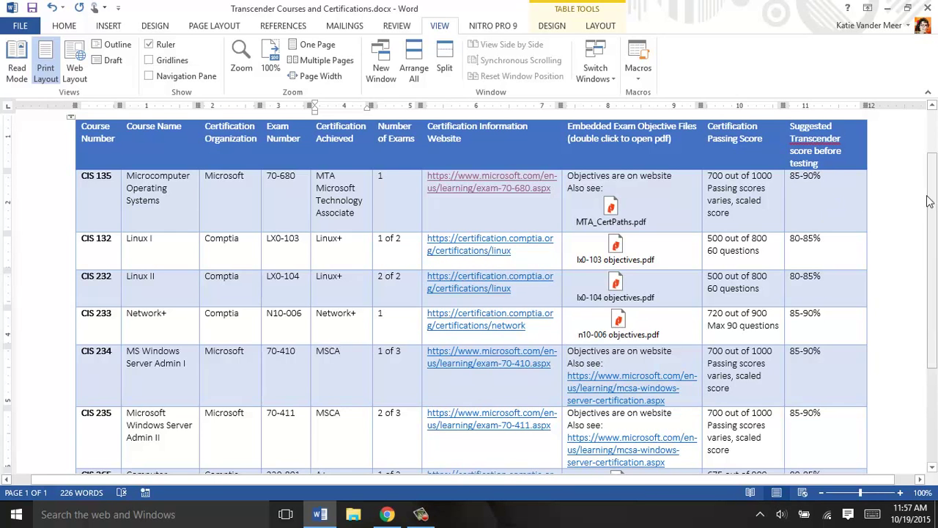
{"action": "left_click_drag", "start_coordinate": [930, 201], "coordinate": [933, 248]}
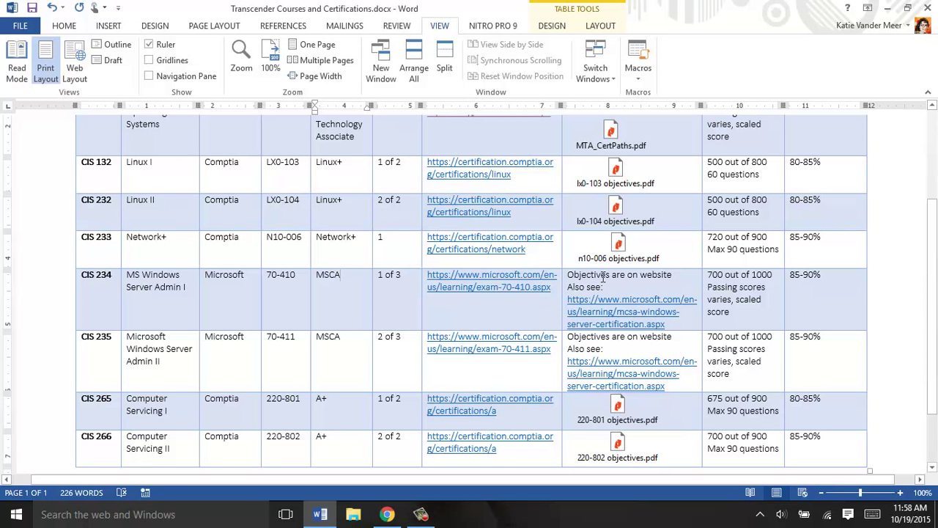
Step: Open the embedded lx0-103 objectives.pdf in the CIS 132 row, then return to the Word document
{"action": "double_click", "coordinate": [615, 167]}
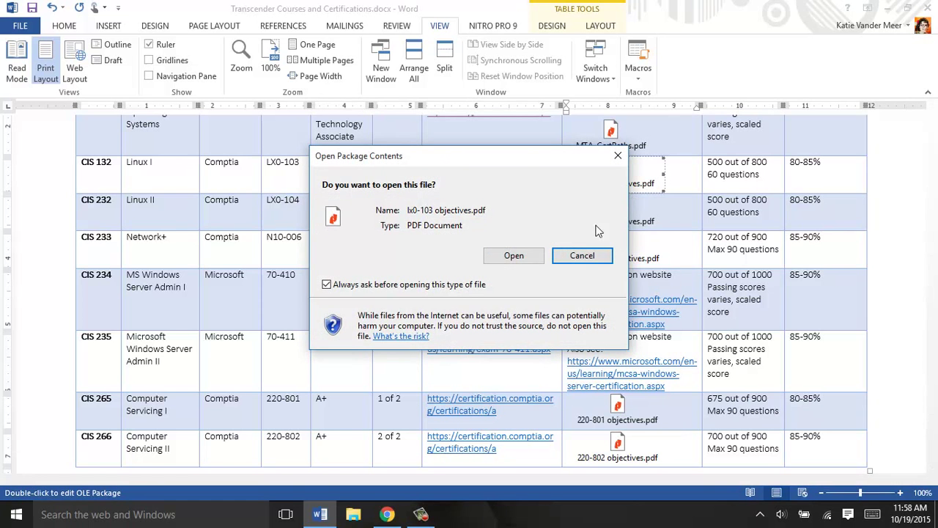
{"action": "left_click", "coordinate": [516, 255]}
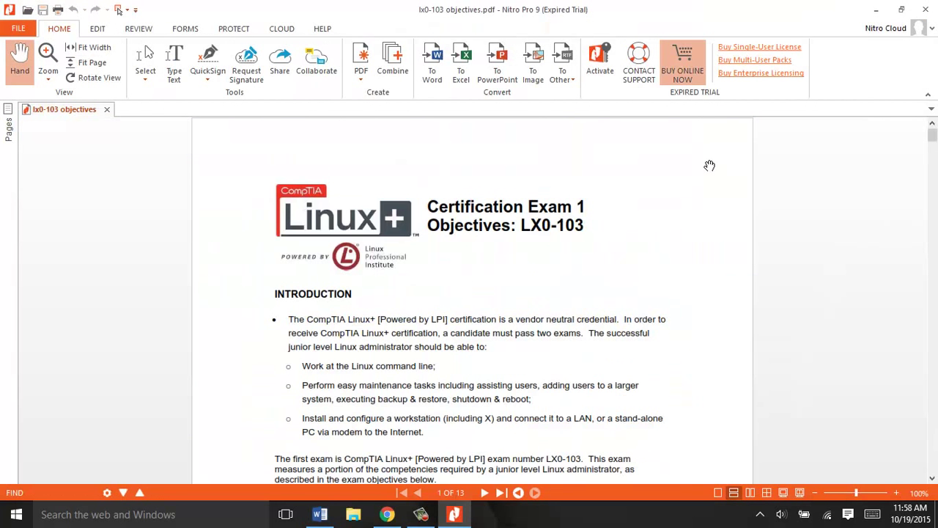
{"action": "left_click", "coordinate": [319, 514]}
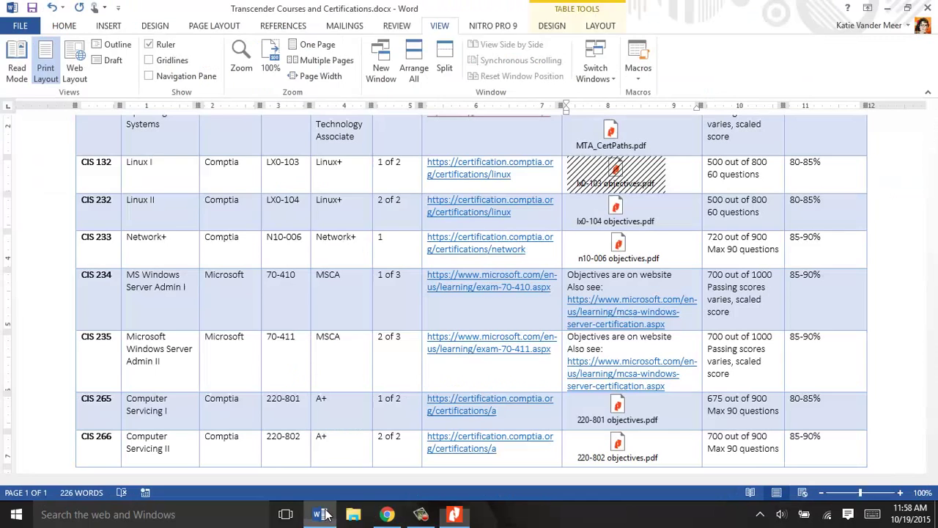
Step: Examine the certification passing scores, highlighting the 720 in the CIS 233 Network+ row
{"action": "left_click", "coordinate": [731, 168]}
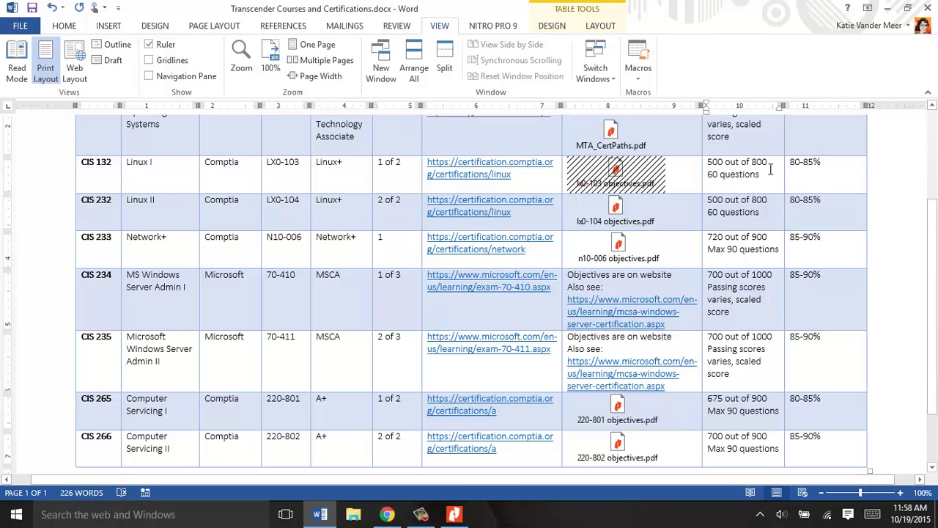
{"action": "scroll", "coordinate": [875, 183], "scroll_direction": "up", "scroll_amount": 1}
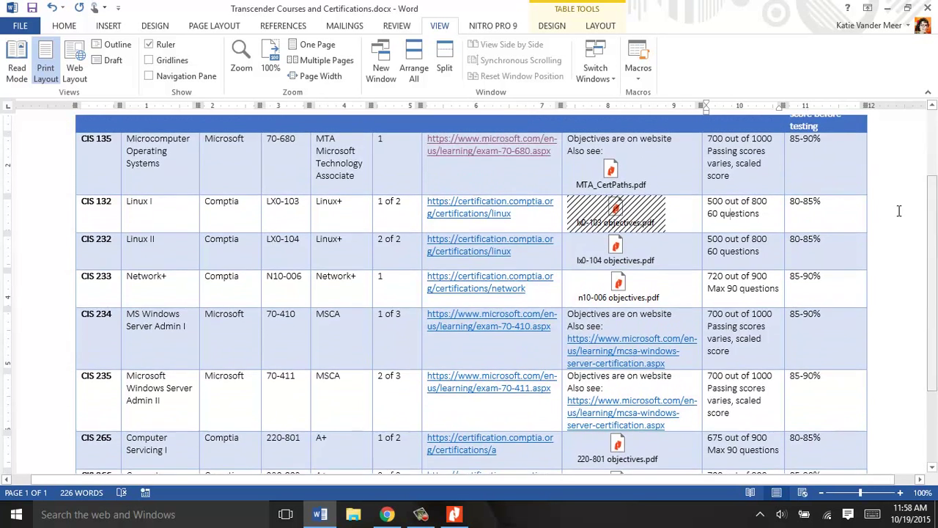
{"action": "scroll", "coordinate": [894, 216], "scroll_direction": "up", "scroll_amount": 1}
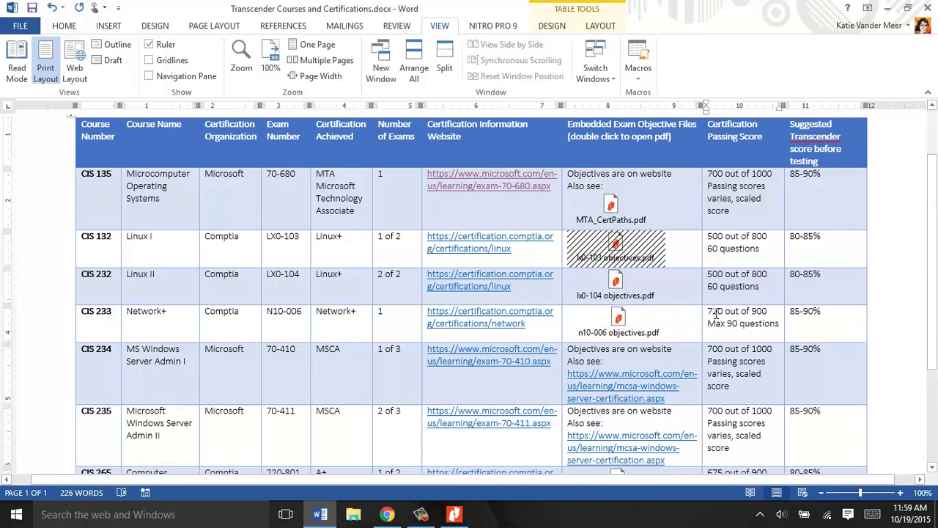
{"action": "mouse_move", "coordinate": [713, 314]}
{"action": "left_mouse_down"}
{"action": "mouse_move", "coordinate": [724, 314]}
{"action": "mouse_move", "coordinate": [708, 313]}
{"action": "left_mouse_up"}
{"action": "type", "text": "20"}
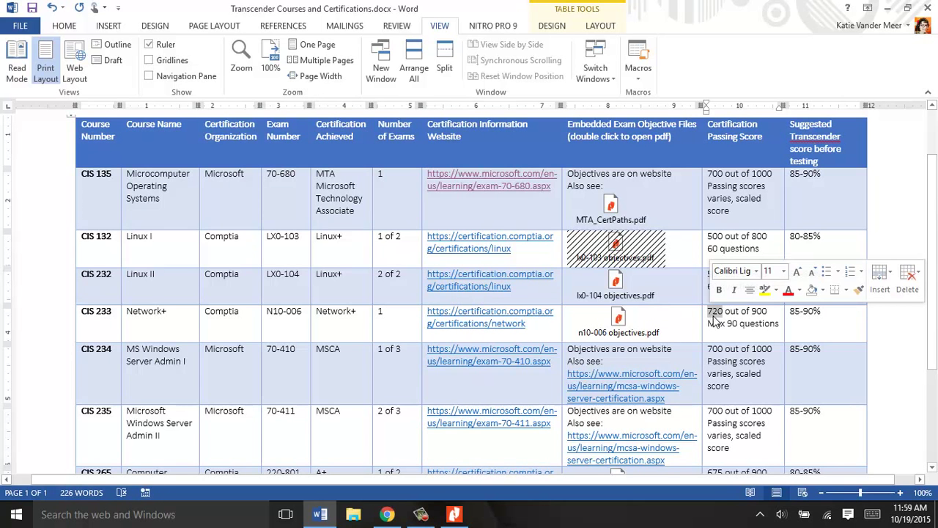
{"action": "left_click", "coordinate": [763, 328]}
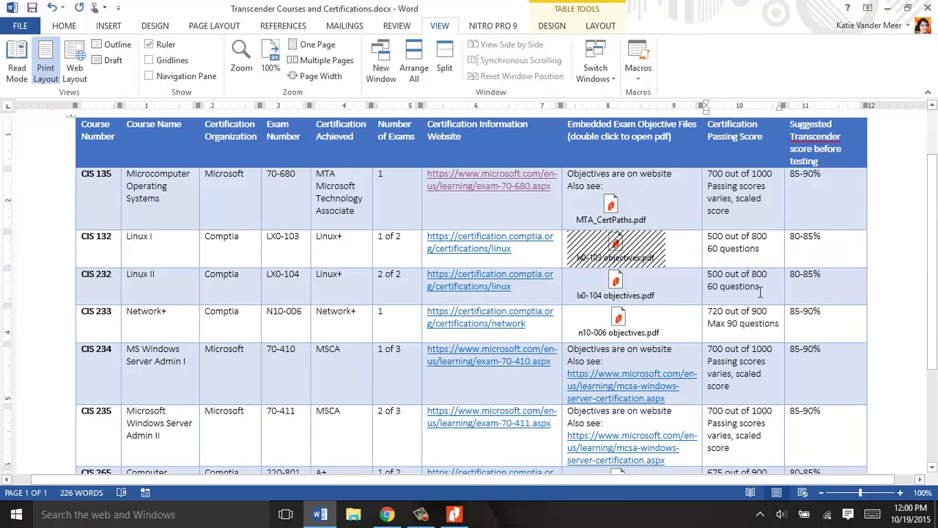
Step: Switch to the lx0-103 objectives PDF in Nitro Pro and read the introduction and the exam domain percentages on page 1
{"action": "left_click", "coordinate": [615, 248]}
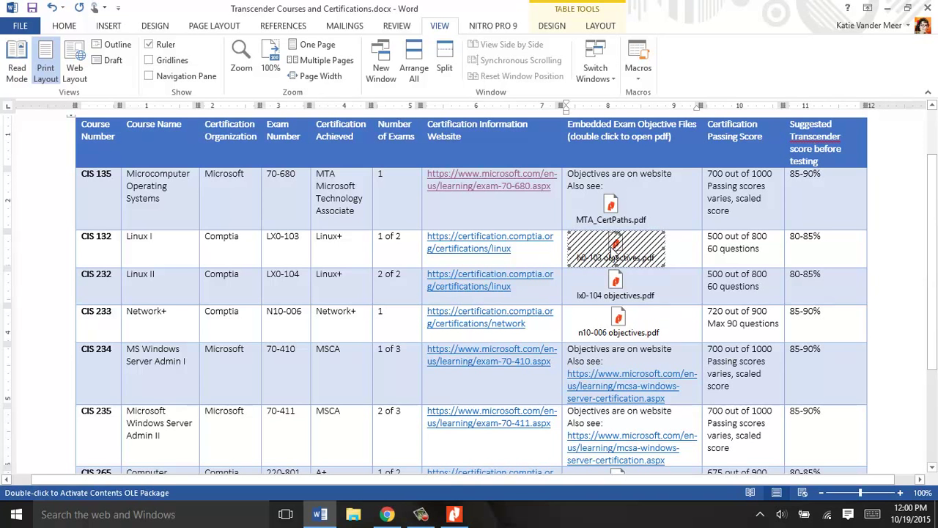
{"action": "mouse_move", "coordinate": [460, 518]}
{"action": "left_click", "coordinate": [459, 516]}
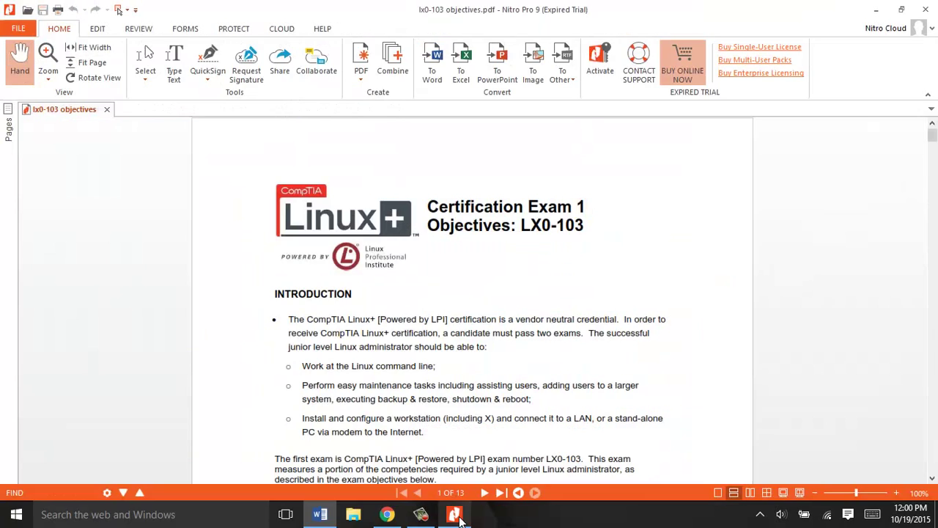
{"action": "left_click_drag", "start_coordinate": [484, 322], "coordinate": [502, 236]}
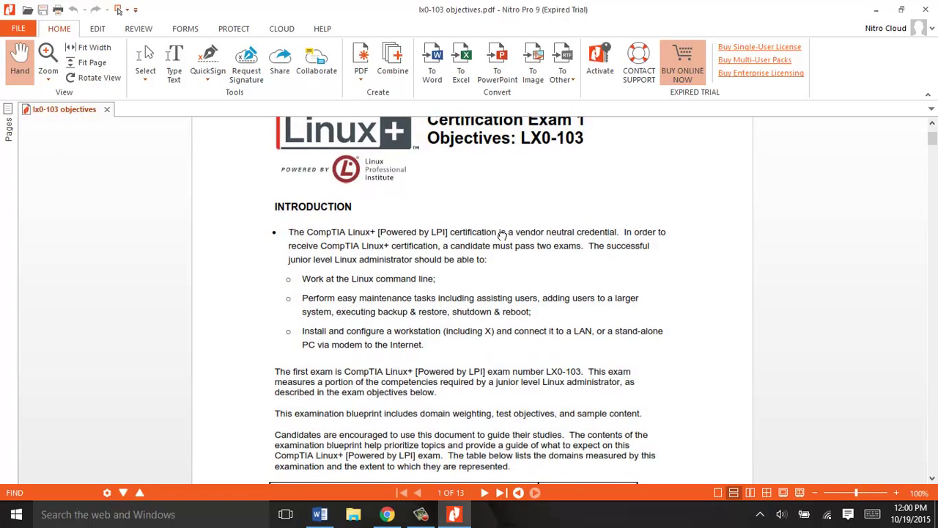
{"action": "scroll", "coordinate": [545, 204], "scroll_direction": "down", "scroll_amount": 4}
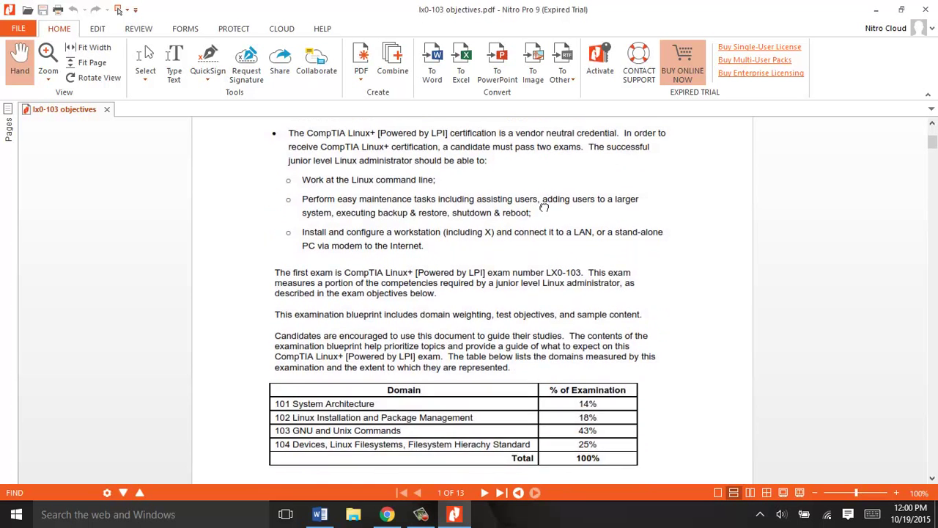
{"action": "scroll", "coordinate": [560, 279], "scroll_direction": "down", "scroll_amount": 1}
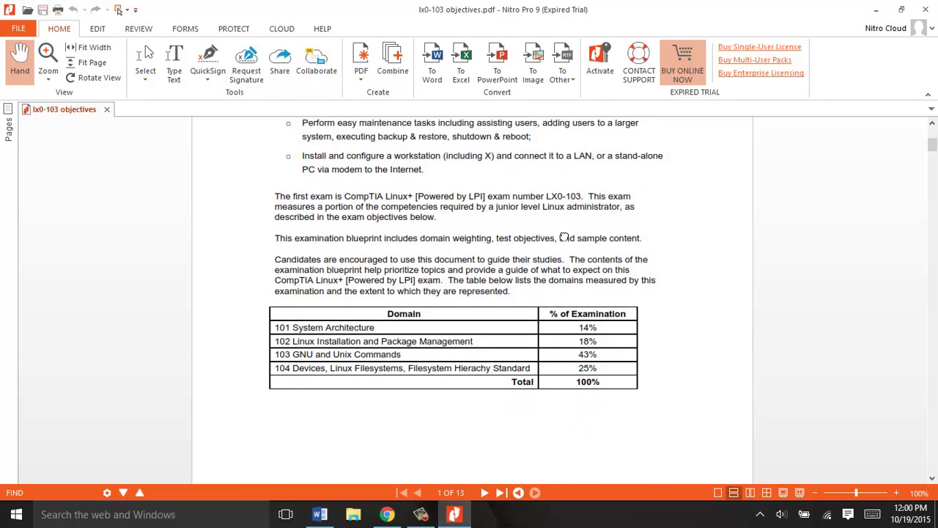
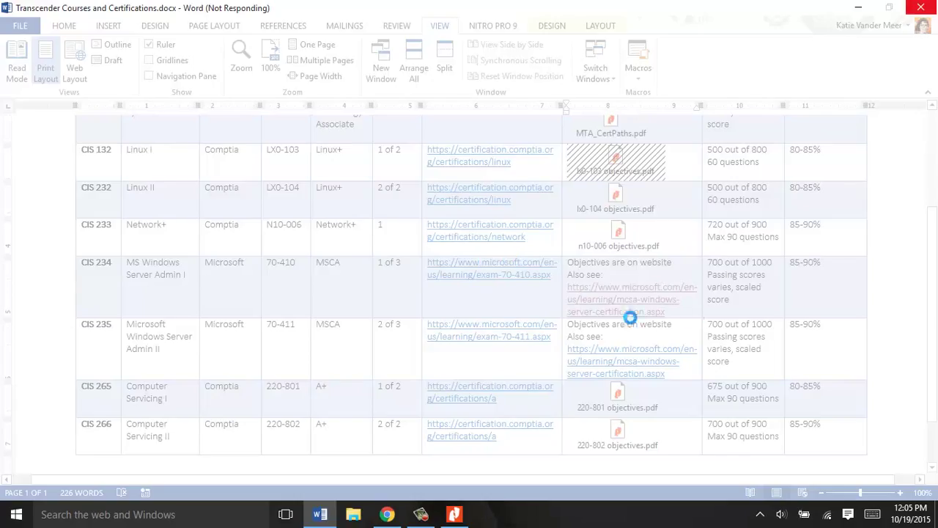
Step: Bring up Task Manager and end the unresponsive Microsoft Word task
{"action": "key", "text": "ctrl+shift+Escape"}
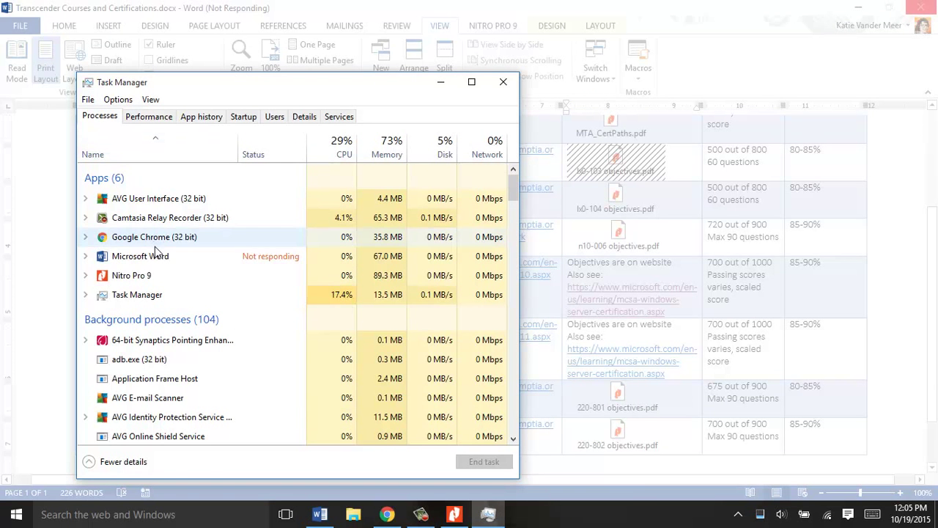
{"action": "left_click", "coordinate": [157, 255]}
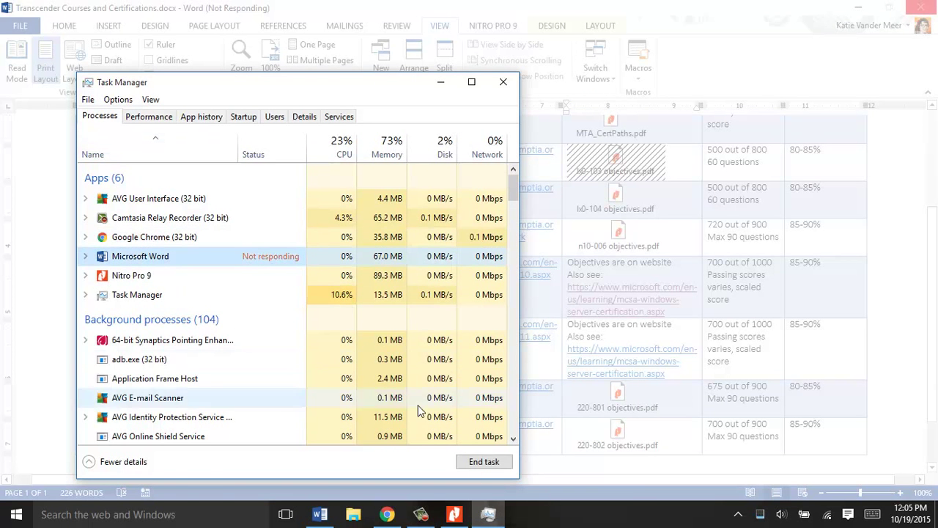
{"action": "left_click", "coordinate": [484, 462]}
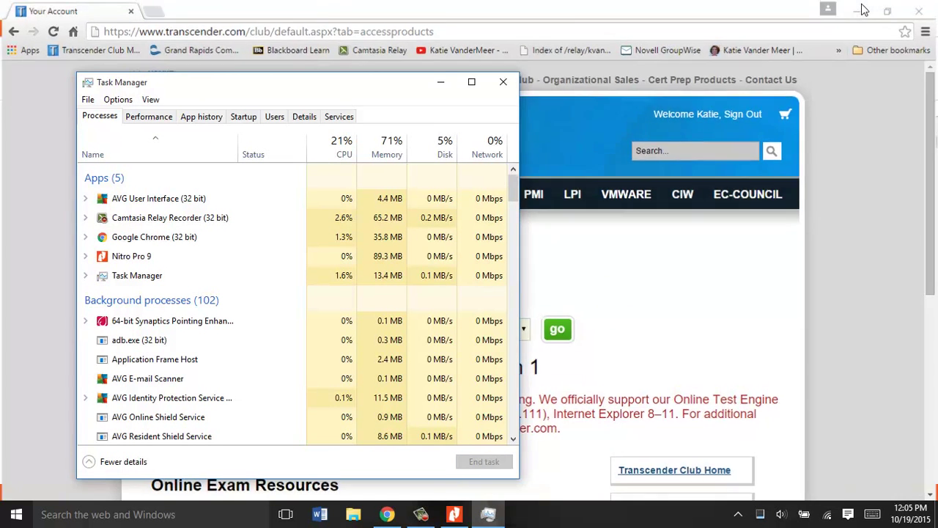
Step: Reopen the Transcender Courses and Certifications document from the desktop and dismiss the document recovery list
{"action": "left_click", "coordinate": [862, 9]}
{"action": "left_click", "coordinate": [863, 8]}
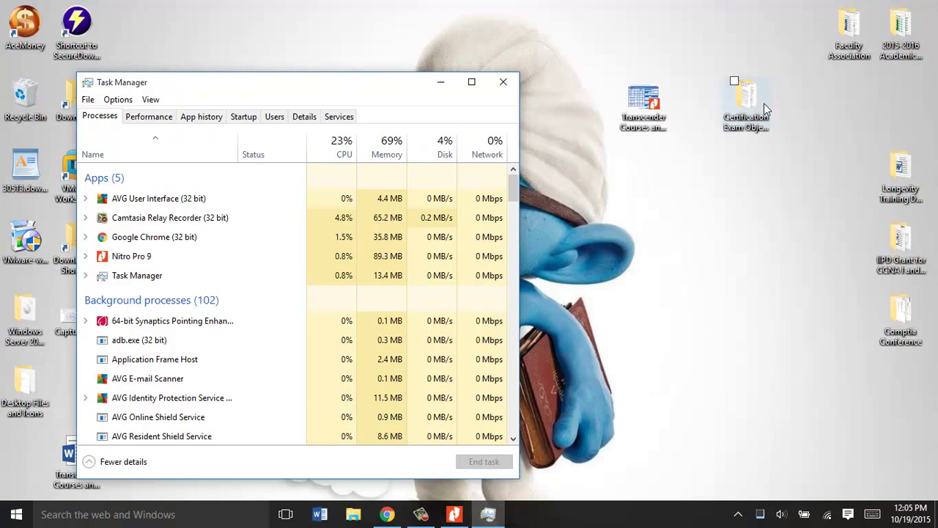
{"action": "left_click", "coordinate": [504, 81]}
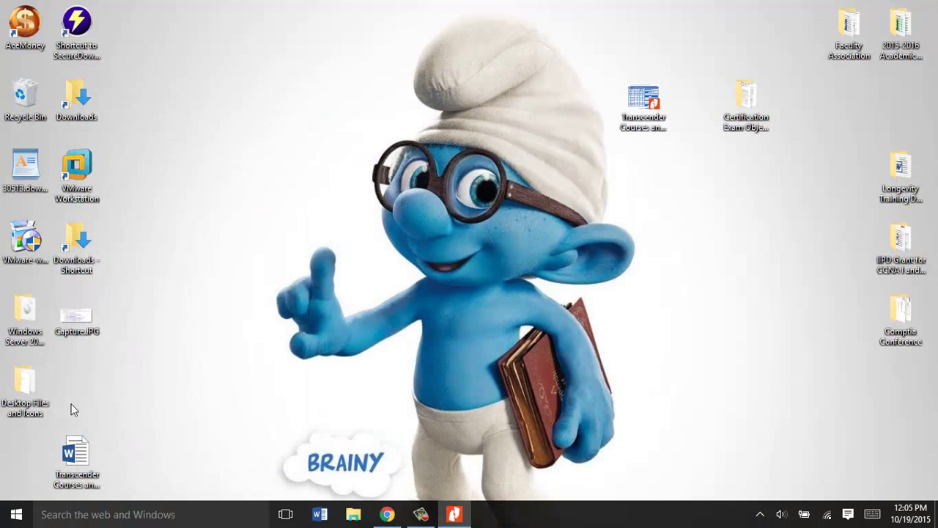
{"action": "double_click", "coordinate": [73, 458]}
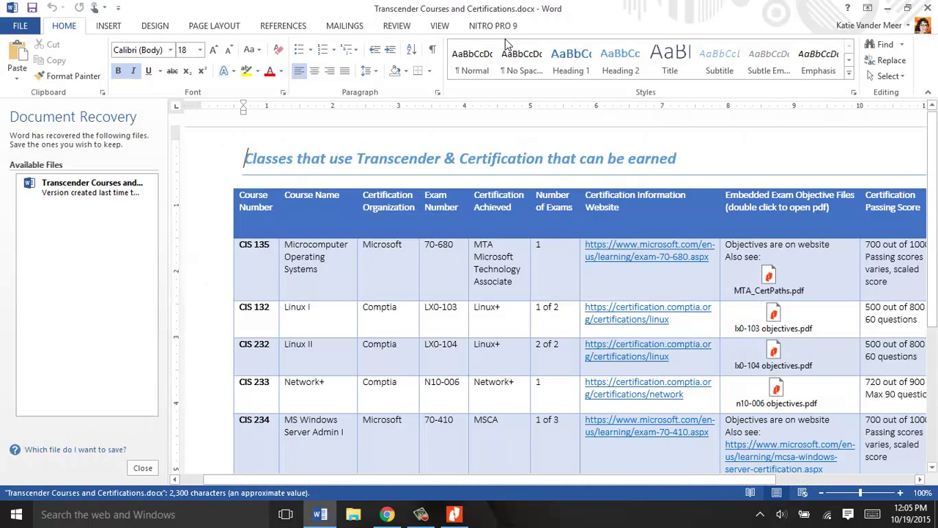
{"action": "left_click", "coordinate": [143, 468]}
Step: Copy the exam 70-410 website link from the CIS 234 row and load it in a new Chrome tab
{"action": "scroll", "coordinate": [935, 289], "scroll_direction": "down", "scroll_amount": 3}
{"action": "left_click_drag", "start_coordinate": [935, 288], "coordinate": [936, 314]}
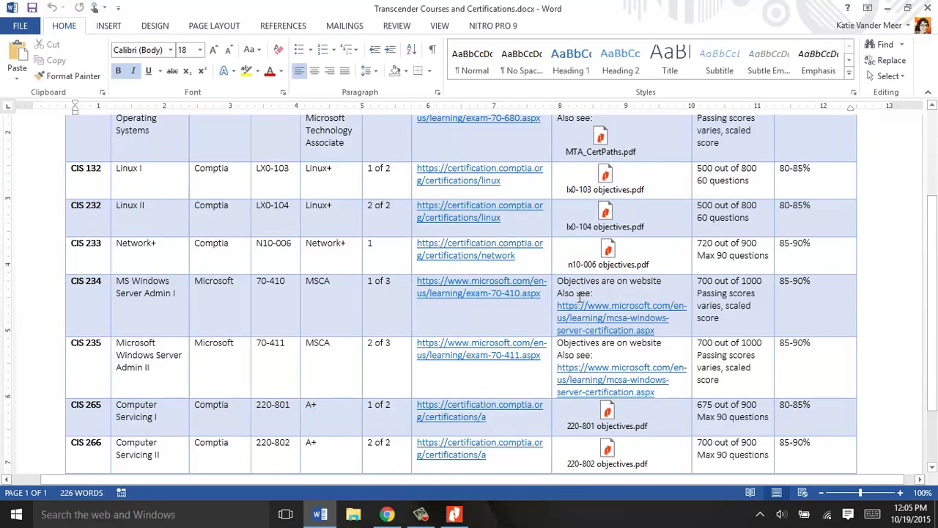
{"action": "left_click_drag", "start_coordinate": [546, 295], "coordinate": [419, 288]}
{"action": "key", "text": "ctrl+c"}
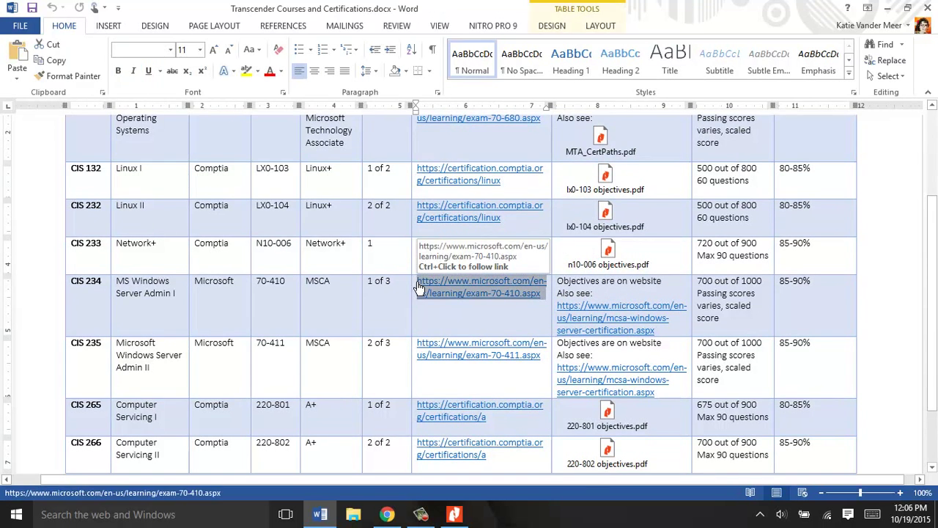
{"action": "left_click", "coordinate": [387, 514]}
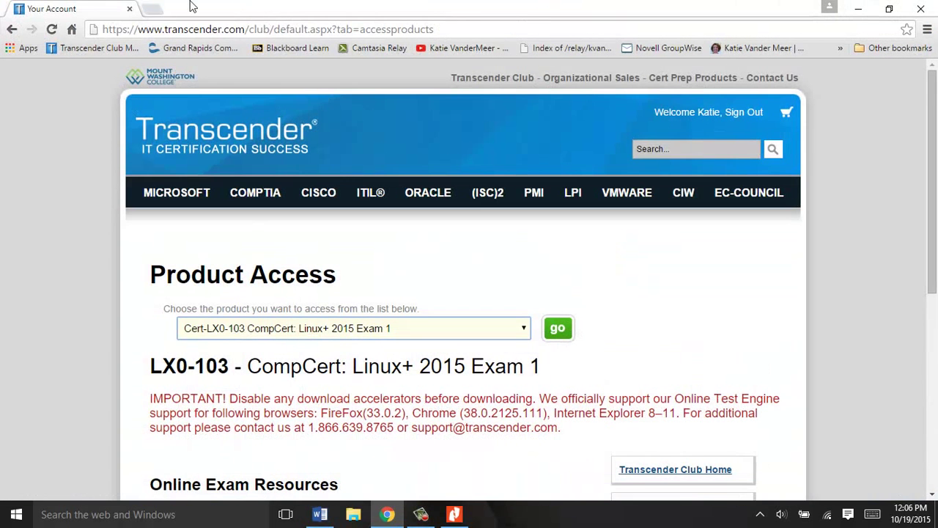
{"action": "left_click", "coordinate": [154, 8]}
{"action": "key", "text": "ctrl+v"}
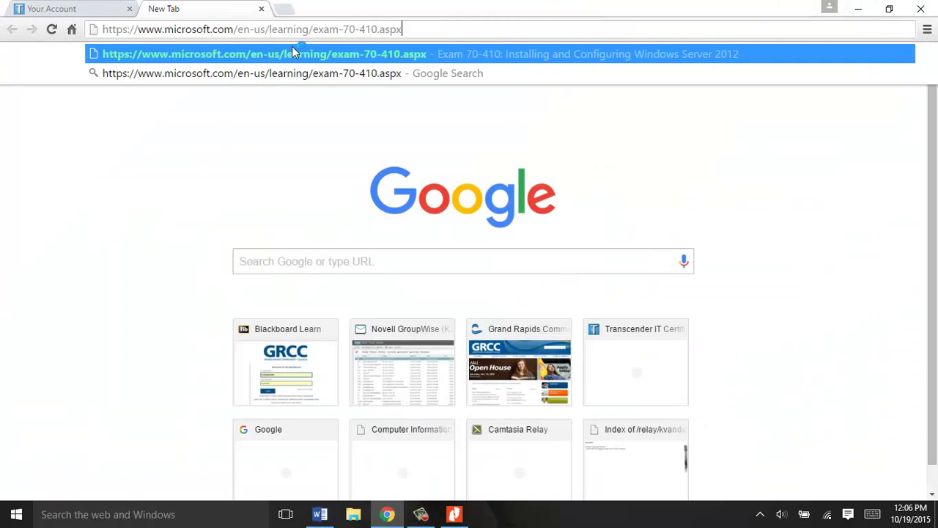
{"action": "left_click", "coordinate": [307, 48]}
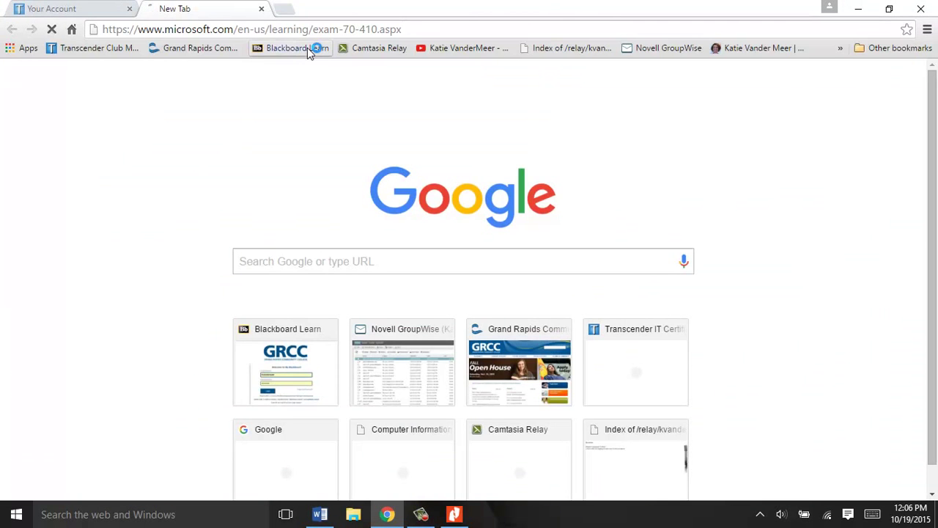
Step: Load the exam 70-411 page in another new tab by reusing the copied link with its exam number changed to 70-411
{"action": "left_click", "coordinate": [283, 11]}
{"action": "key", "text": "ctrl+v"}
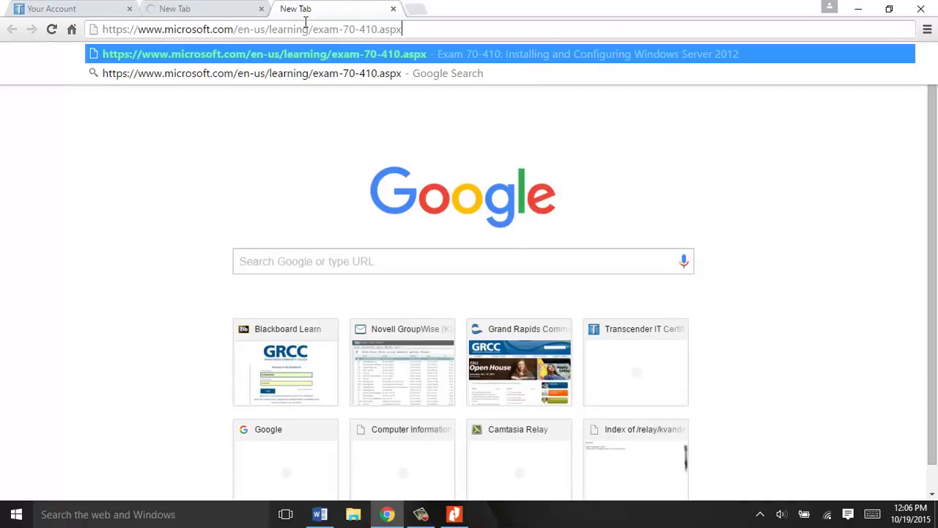
{"action": "key", "text": "Left"}
{"action": "key", "text": "Left"}
{"action": "key", "text": "Left"}
{"action": "key", "text": "Left"}
{"action": "key", "text": "Left"}
{"action": "key", "text": "BackSpace"}
{"action": "type", "text": "1"}
{"action": "key", "text": "Return"}
Step: Paste the copied exam 70-410 link into another new tab and change its exam number to 60-780
{"action": "left_click", "coordinate": [413, 9]}
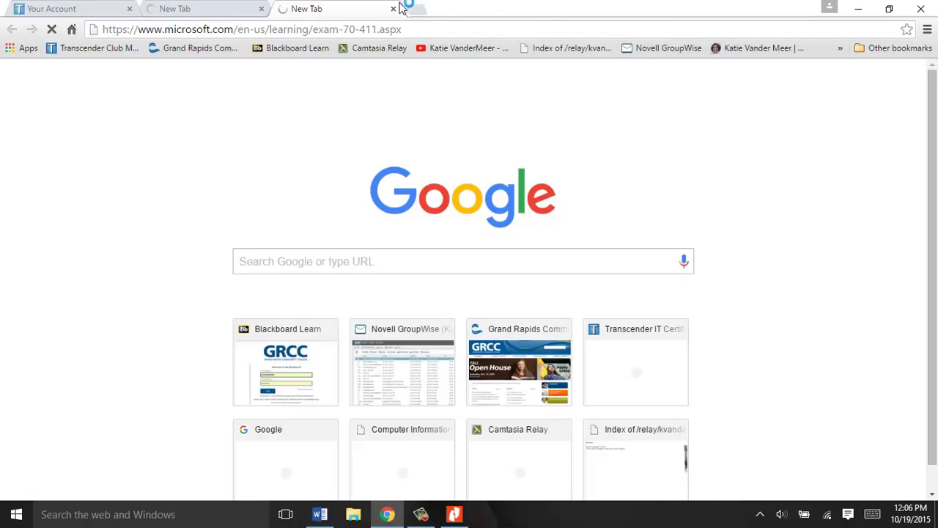
{"action": "key", "text": "ctrl+v"}
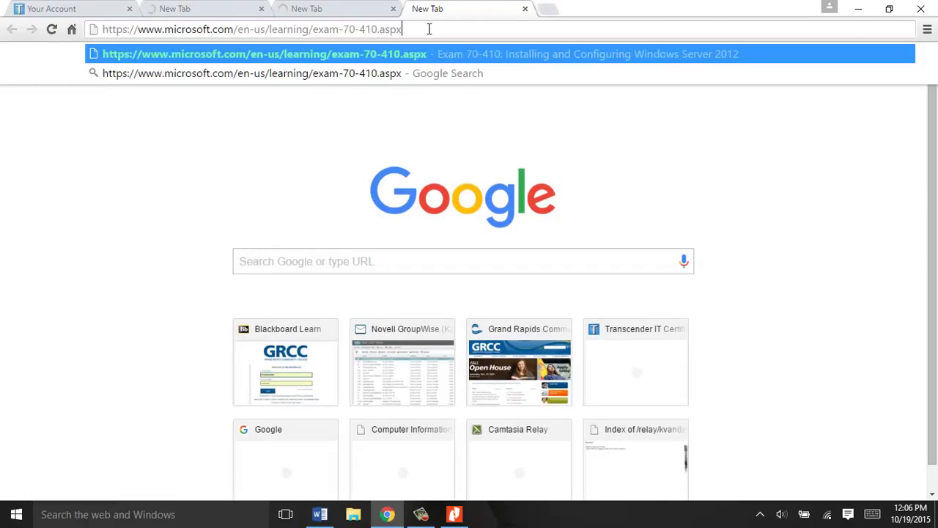
{"action": "key", "text": "BackSpace"}
{"action": "key", "text": "BackSpace"}
{"action": "key", "text": "BackSpace"}
{"action": "key", "text": "BackSpace"}
{"action": "key", "text": "BackSpace"}
{"action": "key", "text": "BackSpace"}
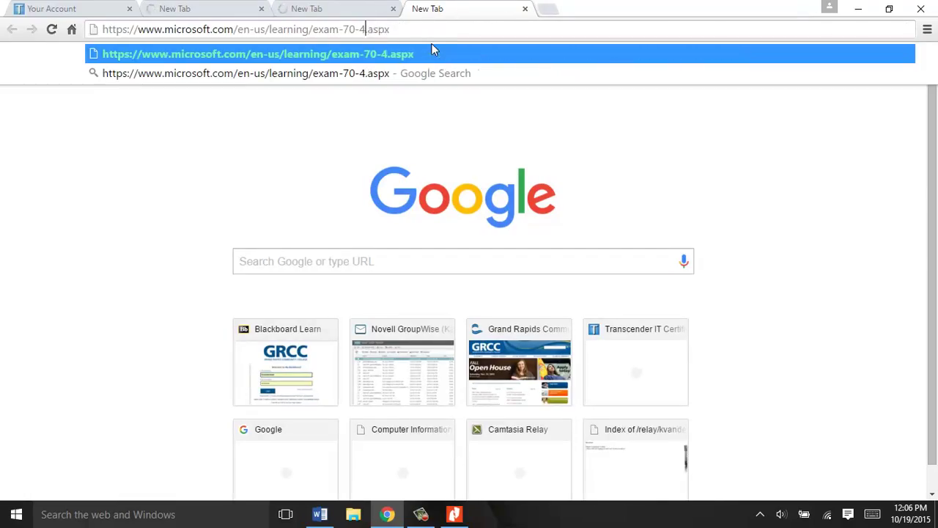
{"action": "type", "text": "60-780"}
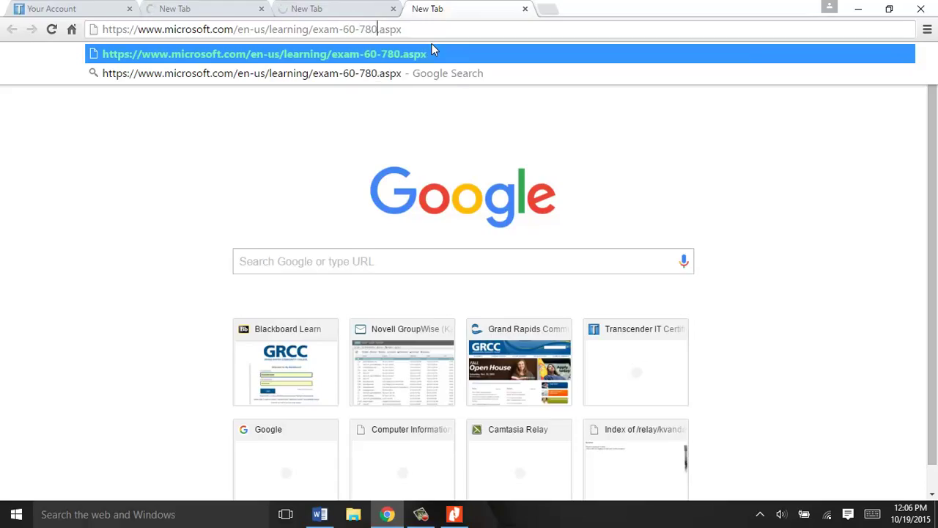
Step: Check the Microsoft exam numbers in the Word course table and return to the Chrome tab being edited
{"action": "left_click", "coordinate": [319, 516]}
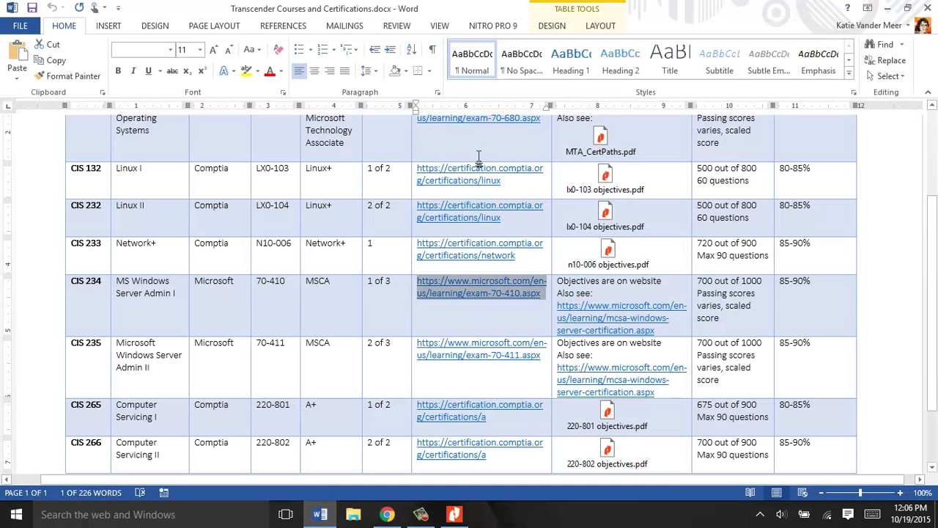
{"action": "left_click", "coordinate": [455, 514]}
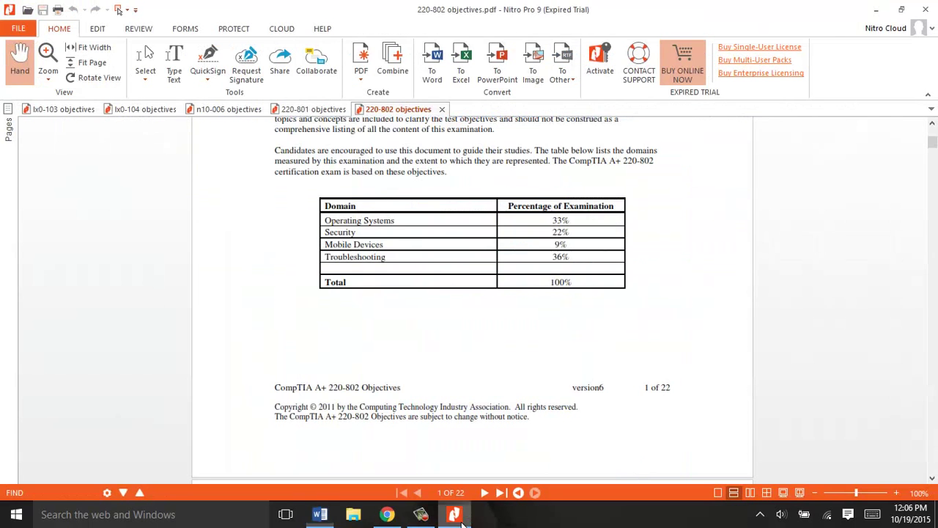
{"action": "left_click", "coordinate": [320, 514]}
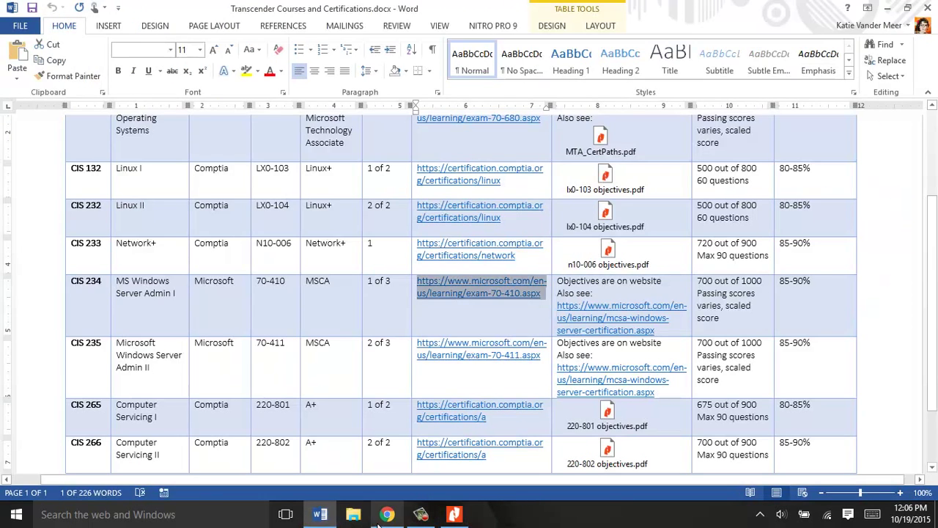
{"action": "left_click", "coordinate": [387, 514]}
Step: Replace the mistyped address with the copied link, change its exam number to 70-680, and load the page
{"action": "key", "text": "BackSpace"}
{"action": "key", "text": "Delete"}
{"action": "key", "text": "Delete"}
{"action": "key", "text": "Delete"}
{"action": "key", "text": "Delete"}
{"action": "key", "text": "Delete"}
{"action": "key", "text": "BackSpace"}
{"action": "key", "text": "BackSpace"}
{"action": "key", "text": "BackSpace"}
{"action": "key", "text": "BackSpace"}
{"action": "key", "text": "BackSpace"}
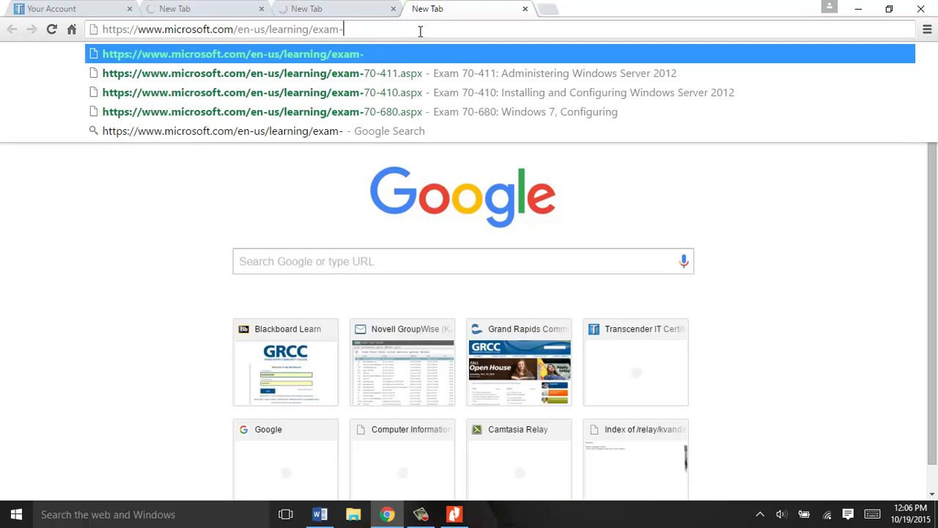
{"action": "key", "text": "ctrl+a"}
{"action": "key", "text": "ctrl+v"}
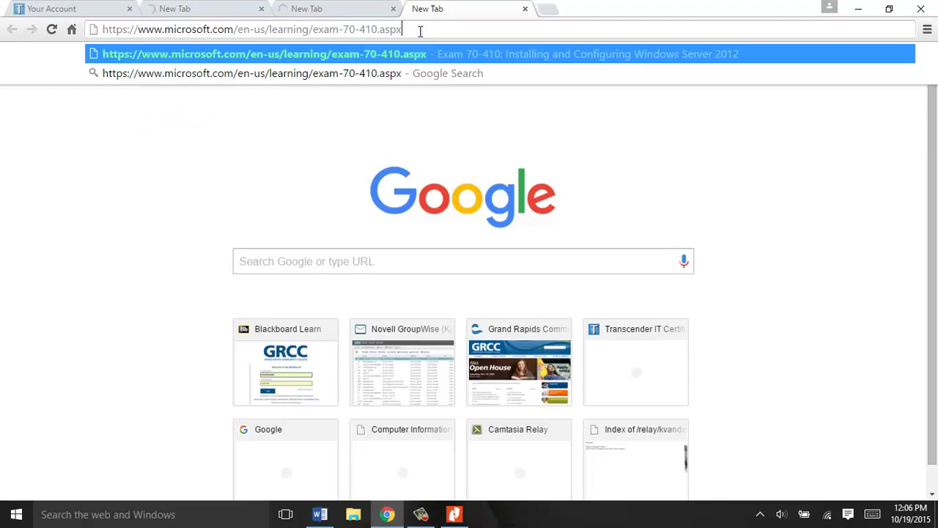
{"action": "key", "text": "BackSpace"}
{"action": "key", "text": "BackSpace"}
{"action": "key", "text": "BackSpace"}
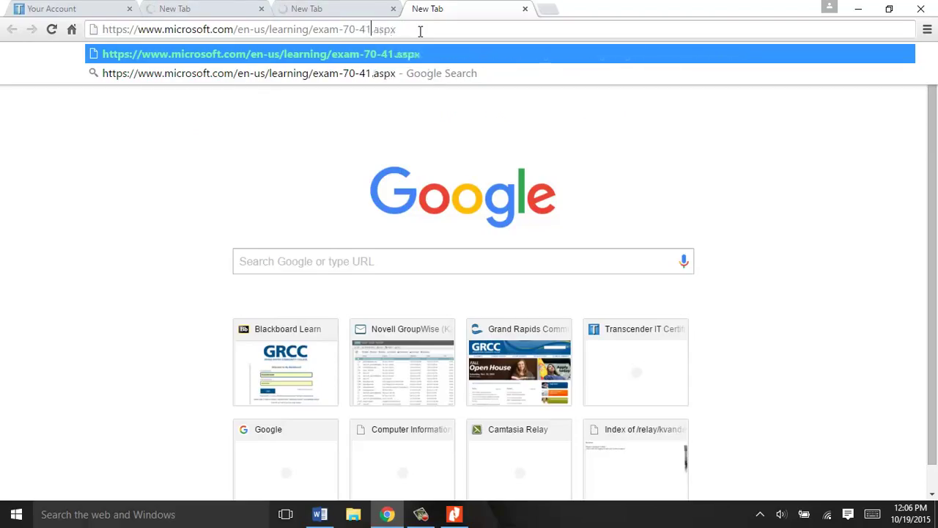
{"action": "type", "text": "680"}
{"action": "key", "text": "Return"}
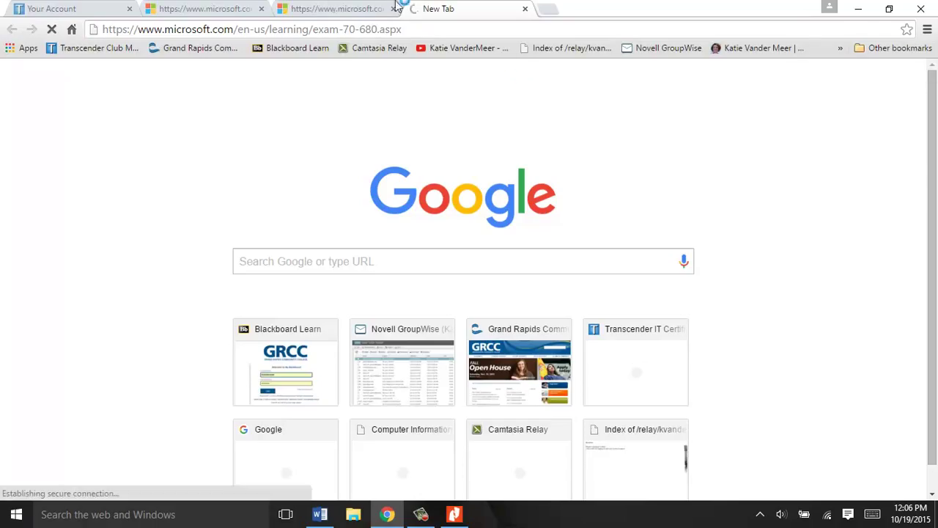
Step: Try to reload the exam 70-410 and 70-411 pages in their tabs and check the exam 70-680 tab
{"action": "left_click", "coordinate": [213, 9]}
{"action": "left_click", "coordinate": [271, 28]}
{"action": "left_click", "coordinate": [269, 26]}
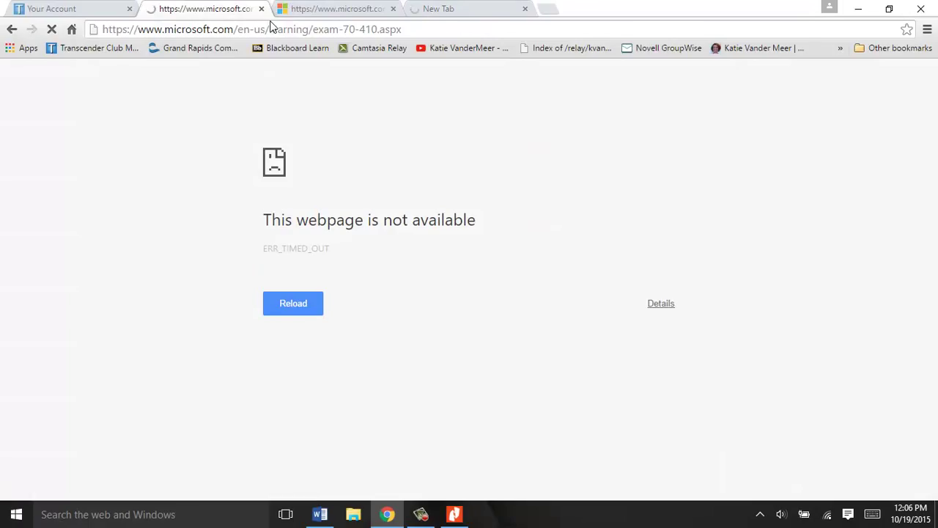
{"action": "left_click", "coordinate": [317, 10]}
{"action": "left_click", "coordinate": [343, 35]}
{"action": "key", "text": "Return"}
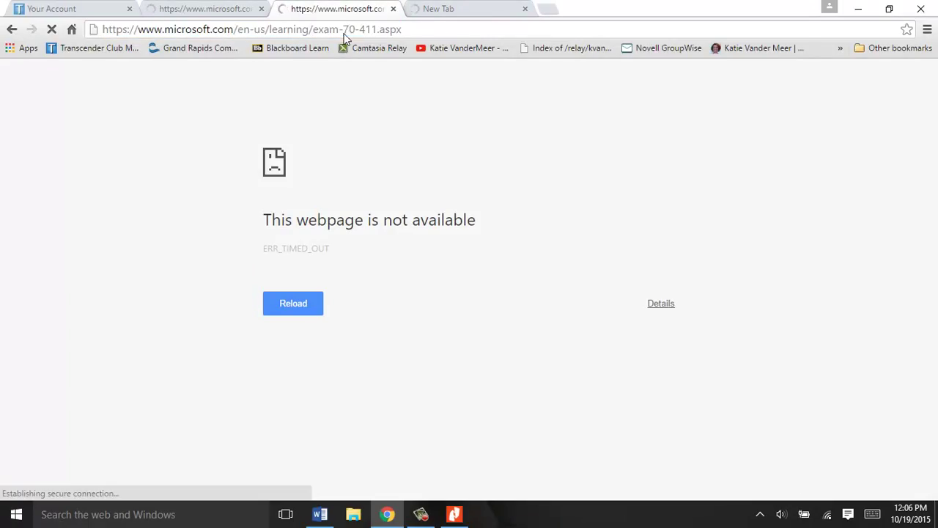
{"action": "mouse_move", "coordinate": [825, 519]}
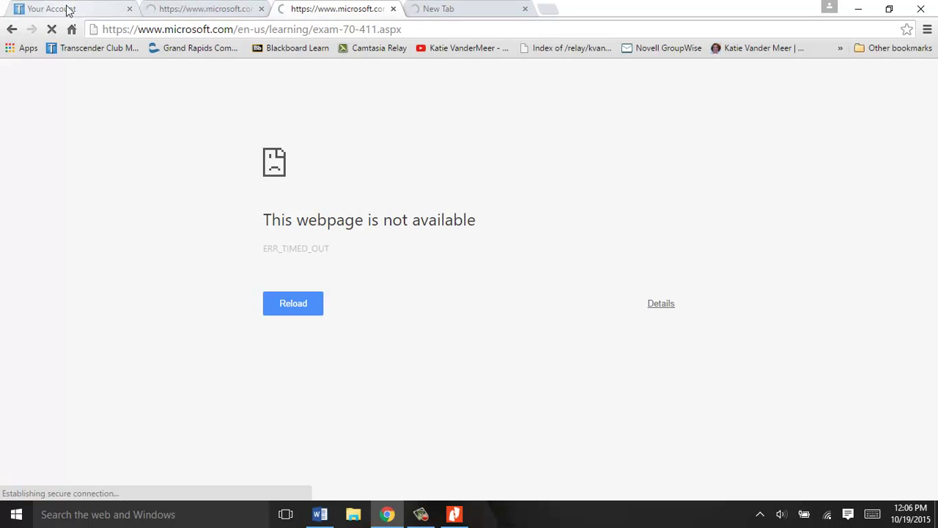
{"action": "left_click", "coordinate": [462, 8]}
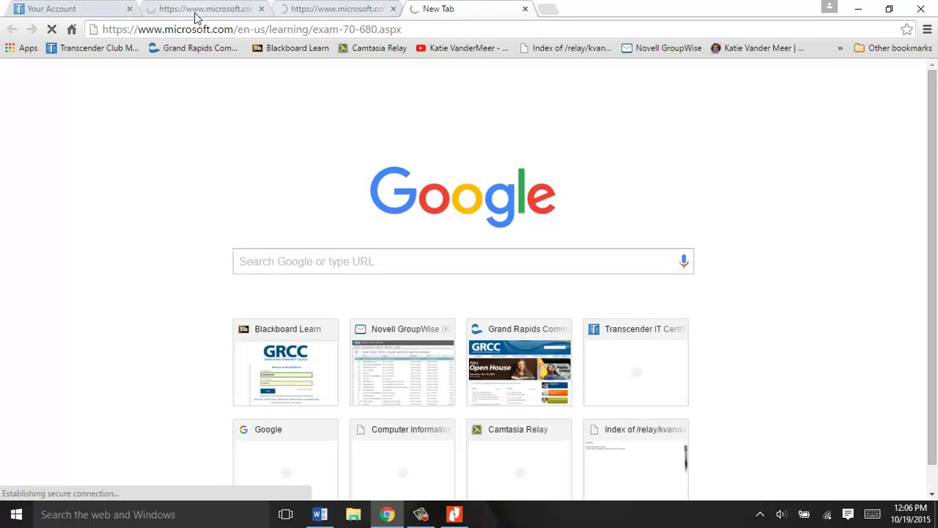
Step: Try to follow the exam 70-410 website link from the CIS 234 row of the Word course table
{"action": "left_click", "coordinate": [321, 515]}
{"action": "left_click", "coordinate": [585, 323]}
{"action": "left_click_drag", "start_coordinate": [934, 234], "coordinate": [933, 205]}
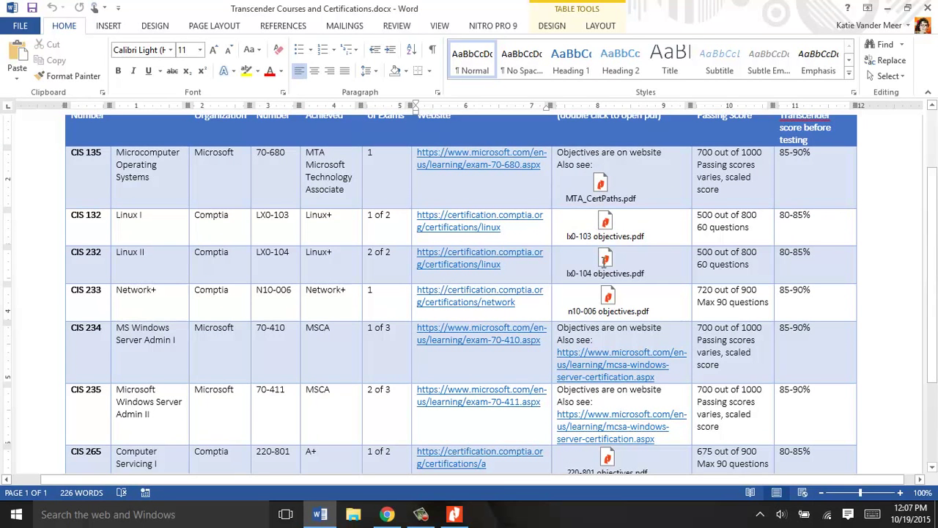
{"action": "left_click", "coordinate": [453, 514]}
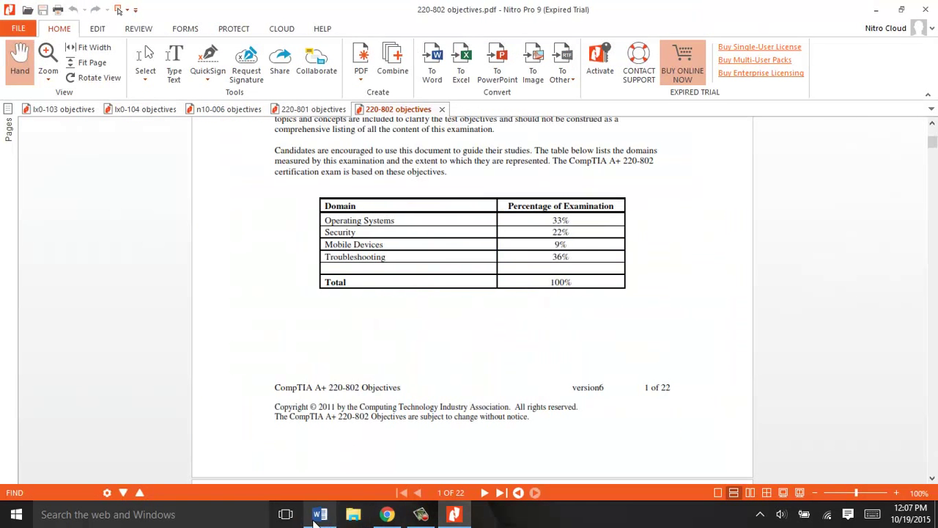
{"action": "left_click", "coordinate": [387, 515]}
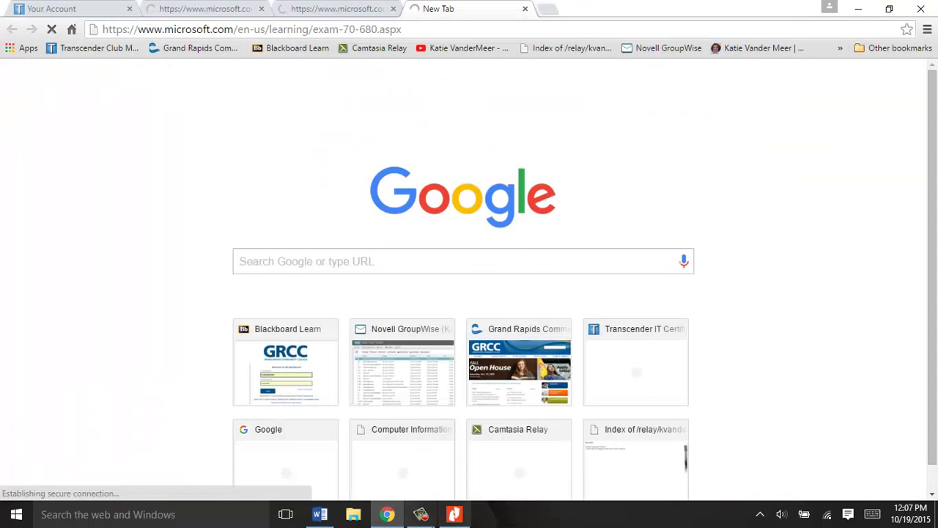
{"action": "left_click", "coordinate": [323, 516]}
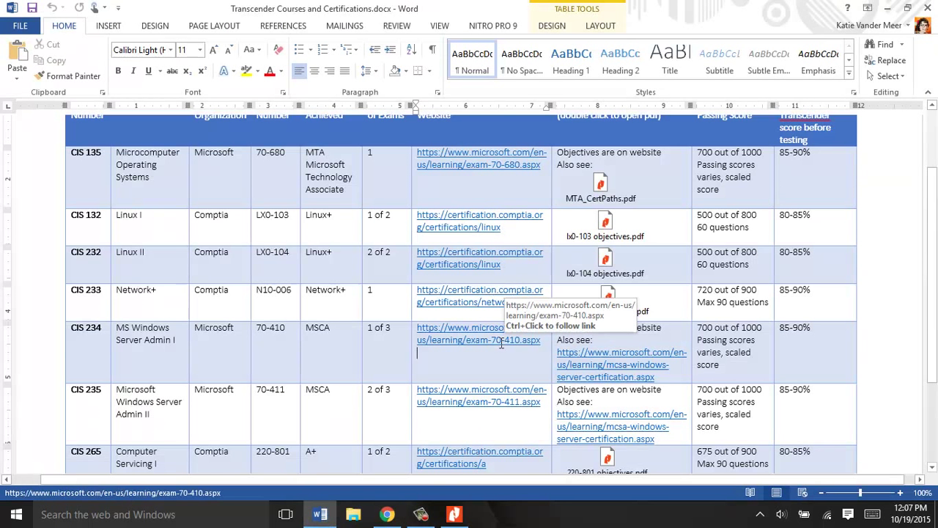
{"action": "left_click", "coordinate": [499, 344], "text": "ctrl"}
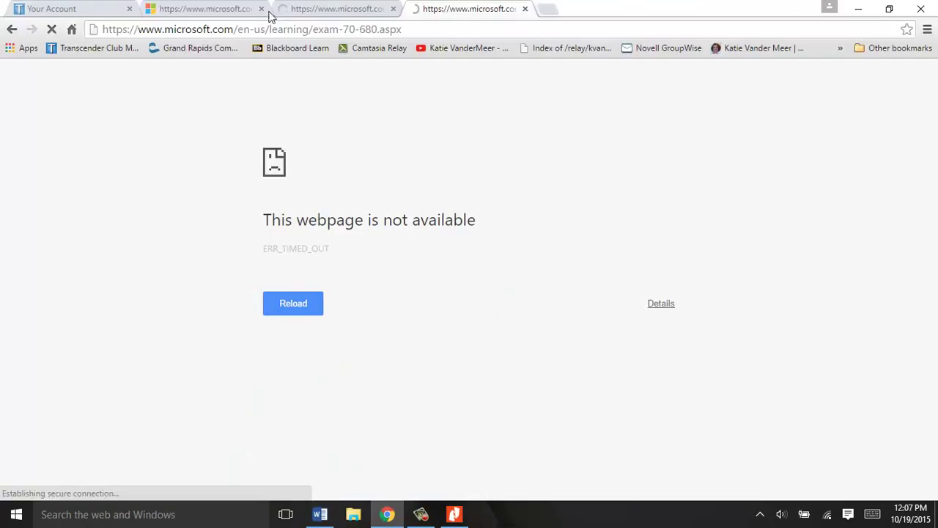
Step: Check the three Microsoft exam tabs and reload the exam 70-410 page
{"action": "left_click", "coordinate": [236, 7]}
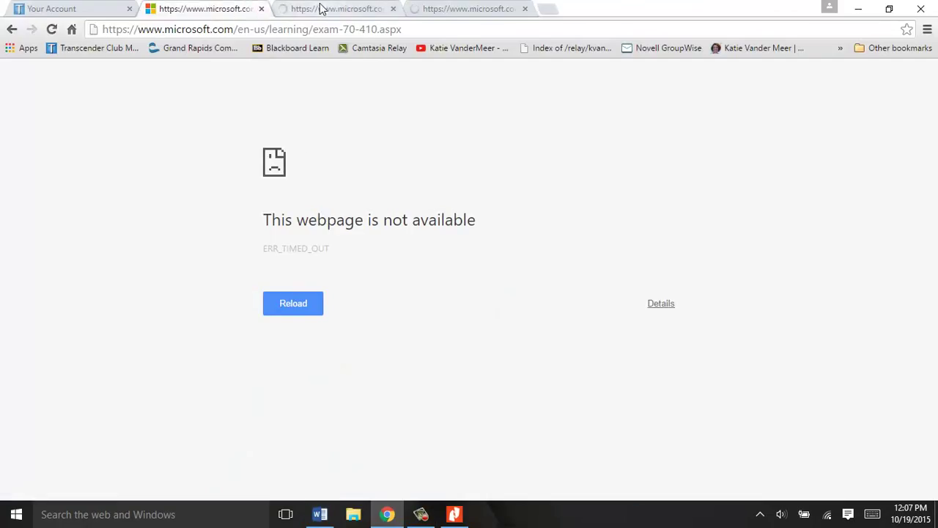
{"action": "left_click", "coordinate": [344, 7]}
{"action": "left_click", "coordinate": [467, 6]}
{"action": "left_click", "coordinate": [219, 9]}
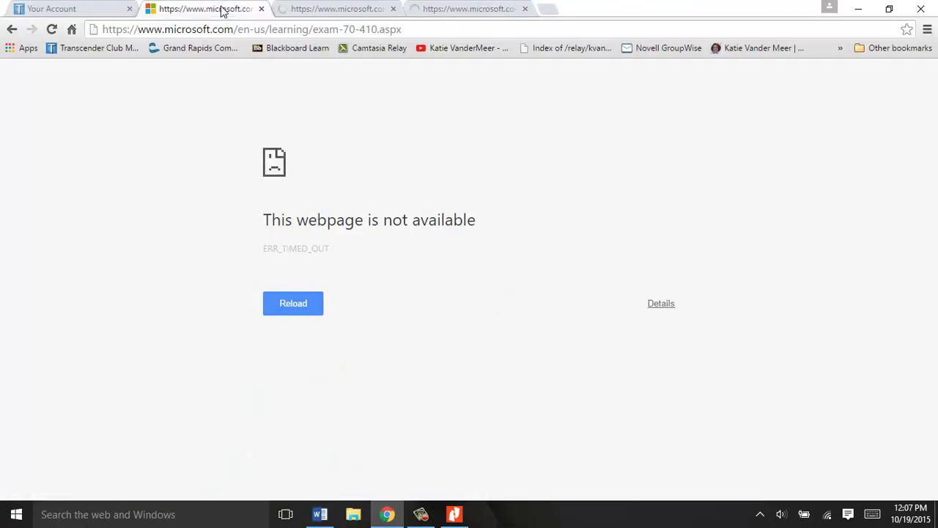
{"action": "left_click", "coordinate": [251, 31]}
{"action": "key", "text": "Return"}
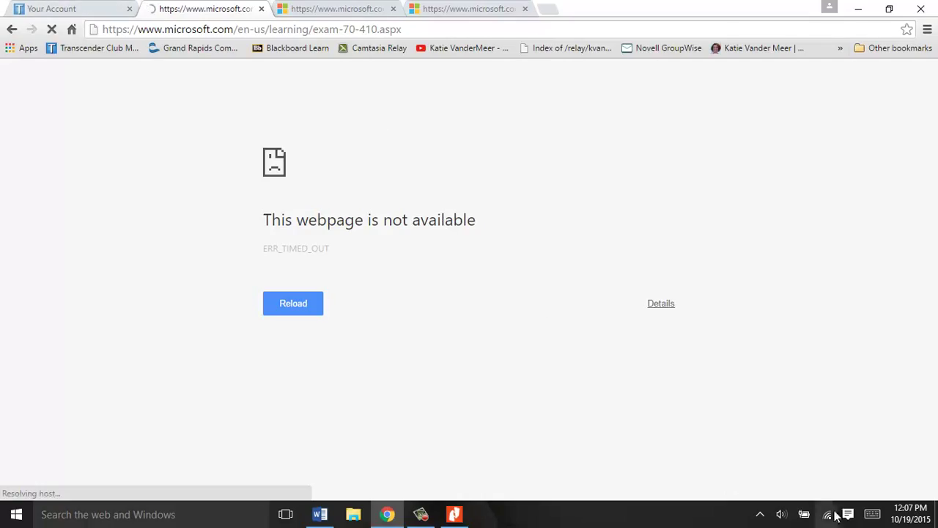
{"action": "left_click", "coordinate": [420, 515]}
{"action": "left_click", "coordinate": [178, 153]}
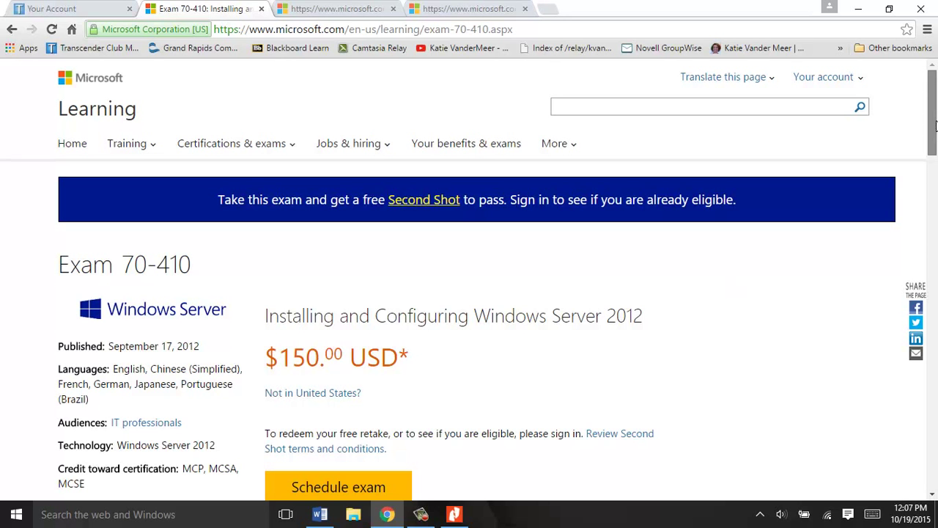
Step: Look through the exam 70-410 page and expand its "Install and configure servers" objectives
{"action": "scroll", "coordinate": [936, 126], "scroll_direction": "down", "scroll_amount": 2}
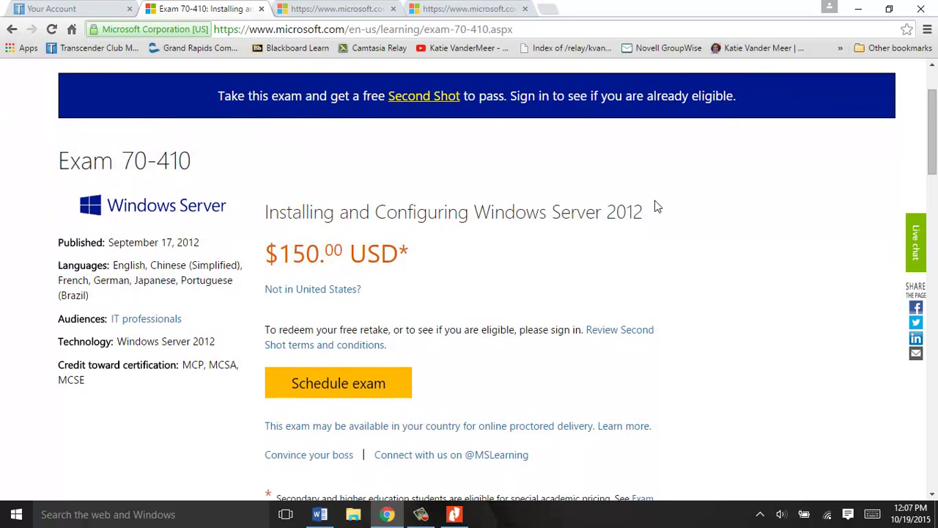
{"action": "left_click_drag", "start_coordinate": [933, 147], "coordinate": [921, 268]}
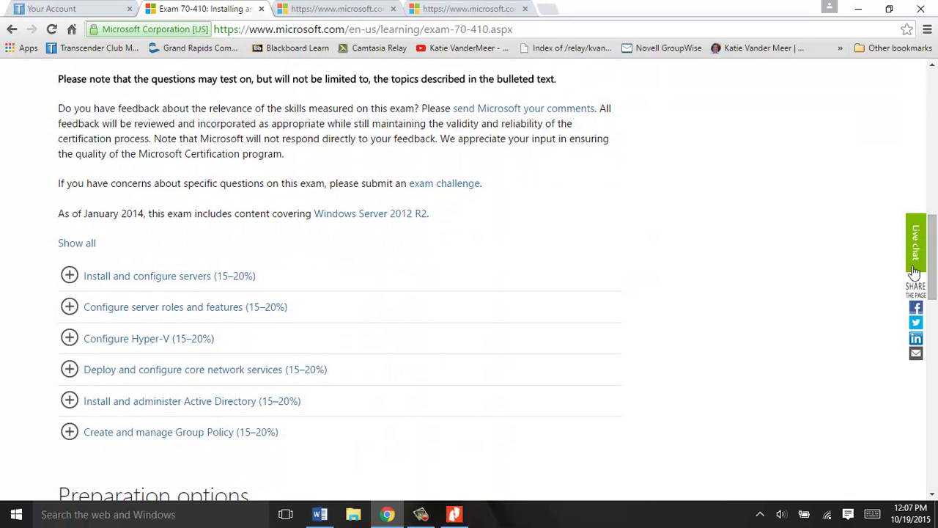
{"action": "left_click", "coordinate": [71, 277]}
{"action": "scroll", "coordinate": [140, 362], "scroll_direction": "down", "scroll_amount": 5}
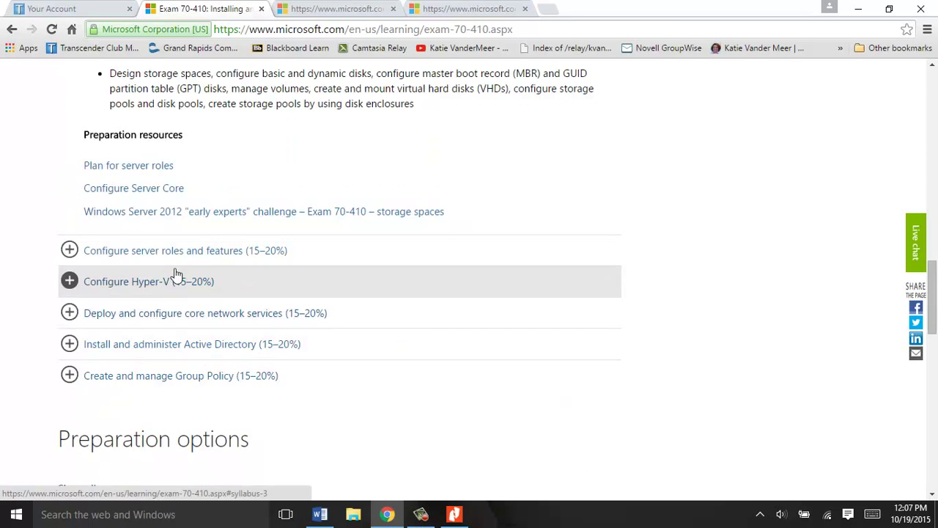
{"action": "scroll", "coordinate": [216, 272], "scroll_direction": "up", "scroll_amount": 10}
Step: Switch to the exam 70-411 tab and reload its page
{"action": "left_click", "coordinate": [337, 8]}
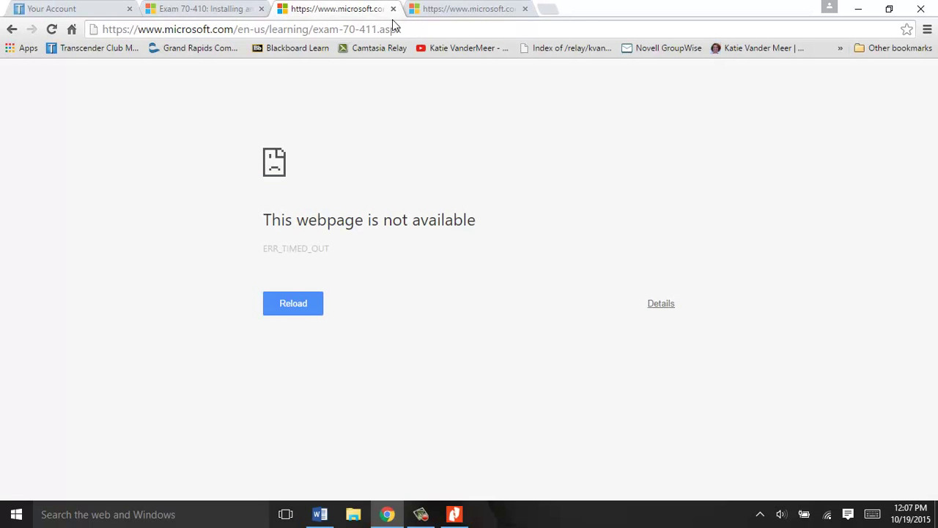
{"action": "left_click", "coordinate": [394, 27]}
{"action": "key", "text": "Return"}
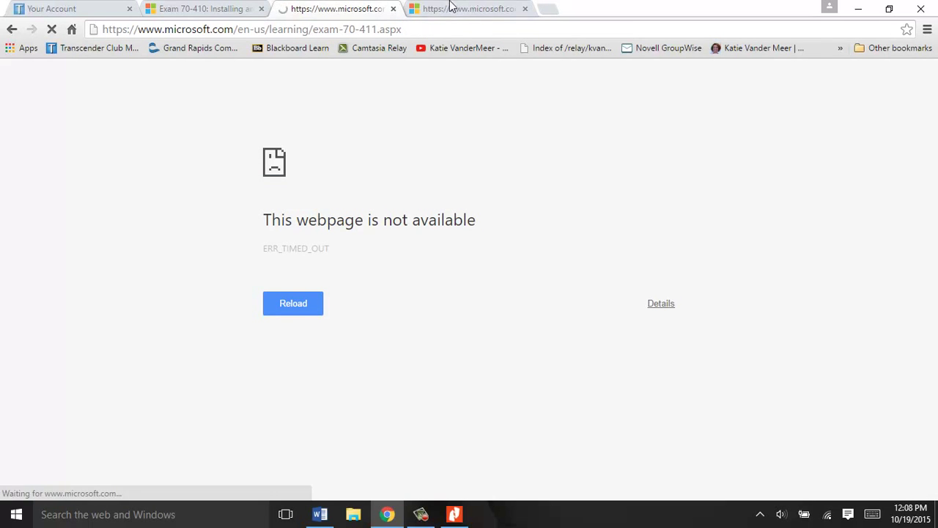
Step: Reload the exam 70-680 page in its tab and look over its list of measured skills
{"action": "left_click", "coordinate": [448, 8]}
{"action": "left_click", "coordinate": [456, 28]}
{"action": "key", "text": "Return"}
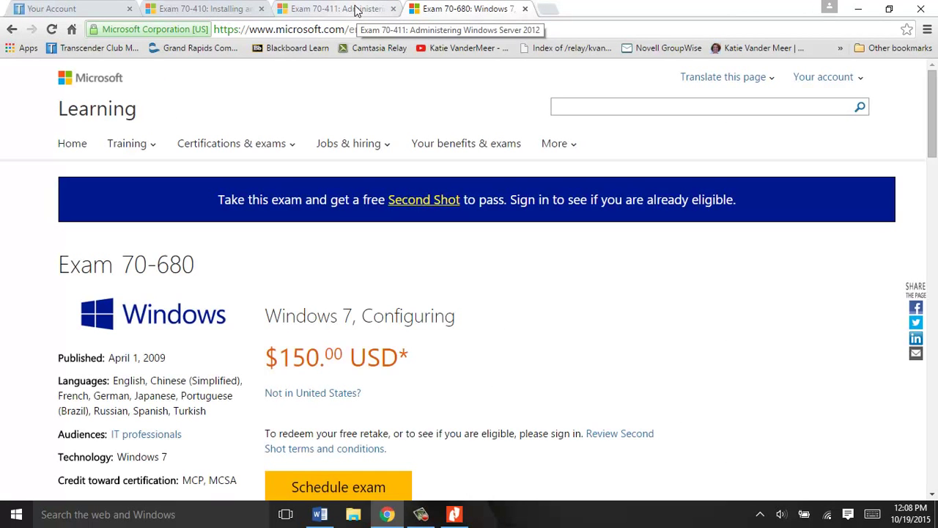
{"action": "left_click_drag", "start_coordinate": [934, 145], "coordinate": [935, 242]}
{"action": "scroll", "coordinate": [457, 193], "scroll_direction": "down", "scroll_amount": 4}
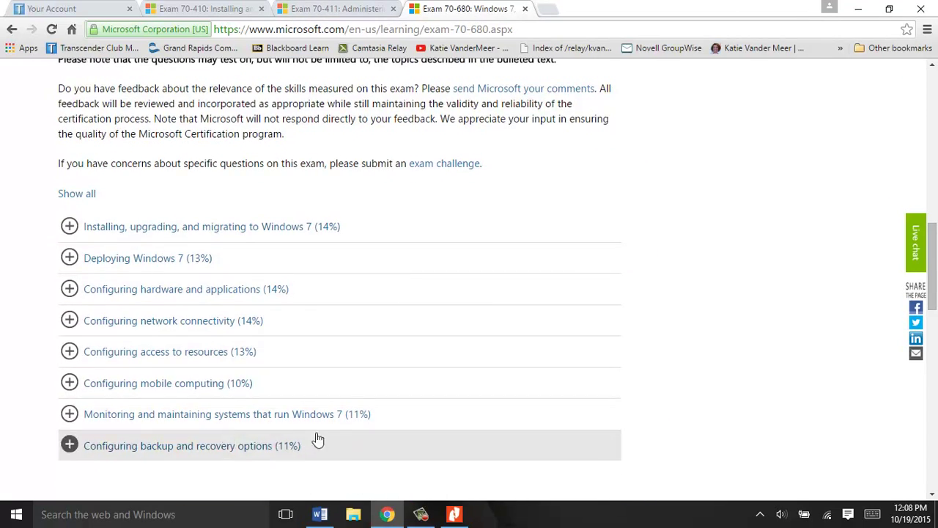
Step: Return to the Transcender account tab and load the product access page for Cert-LX0-103 CompCert: Linux+ 2015 Exam 1 again
{"action": "left_click", "coordinate": [65, 7]}
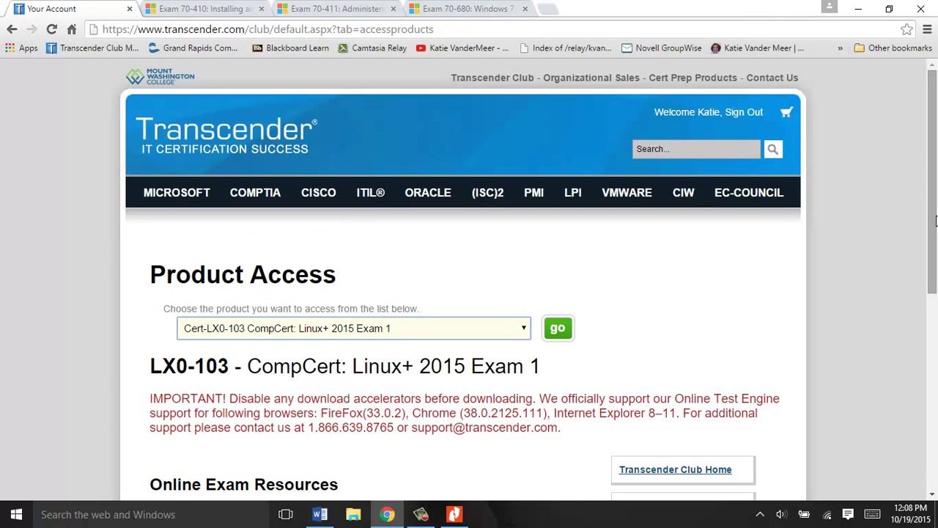
{"action": "left_click_drag", "start_coordinate": [936, 213], "coordinate": [936, 258]}
{"action": "left_click", "coordinate": [536, 240]}
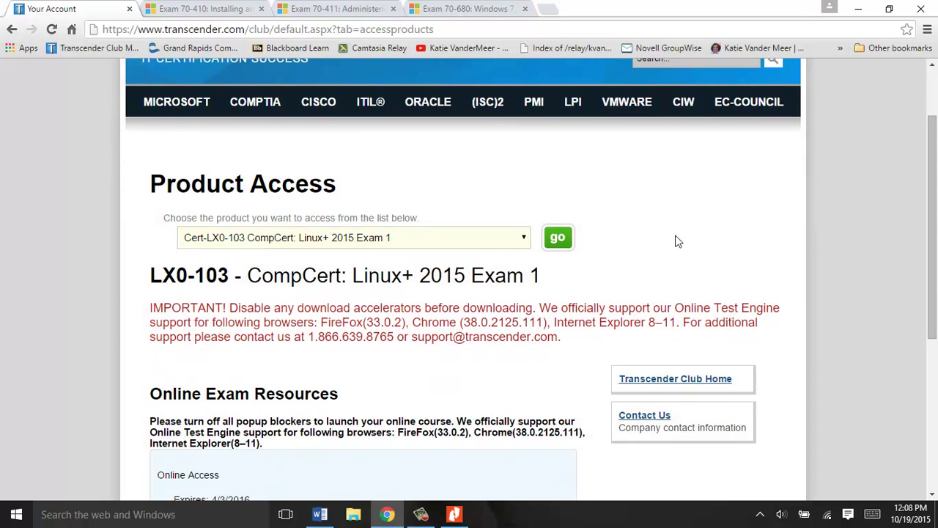
{"action": "left_click", "coordinate": [543, 240]}
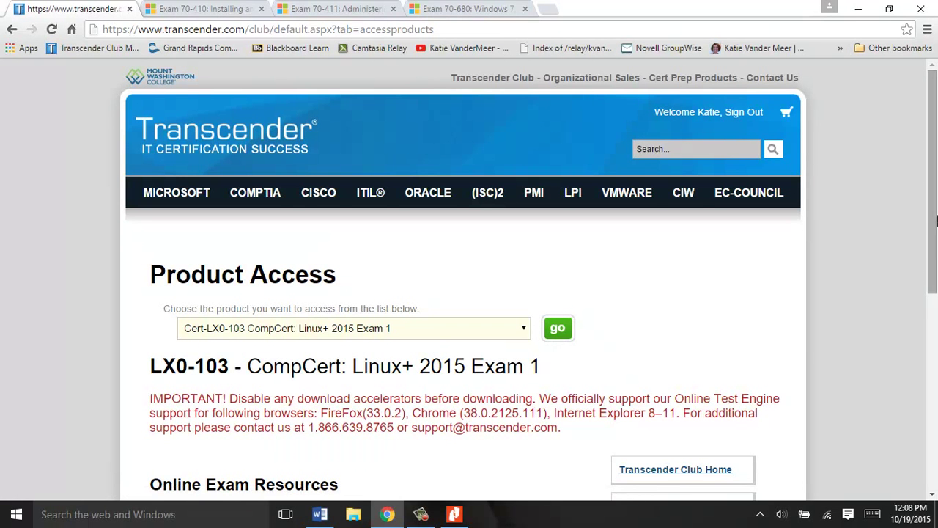
{"action": "scroll", "coordinate": [681, 402], "scroll_direction": "down", "scroll_amount": 3}
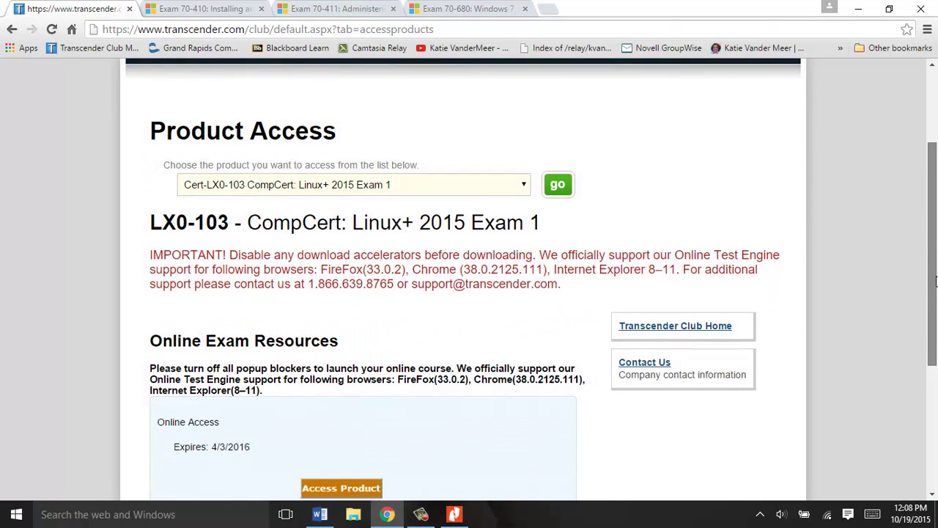
Step: Launch the LX0-103 Linux+ 2015 Exam 1 product online and open its Preset Exam Experience list
{"action": "left_click", "coordinate": [353, 442]}
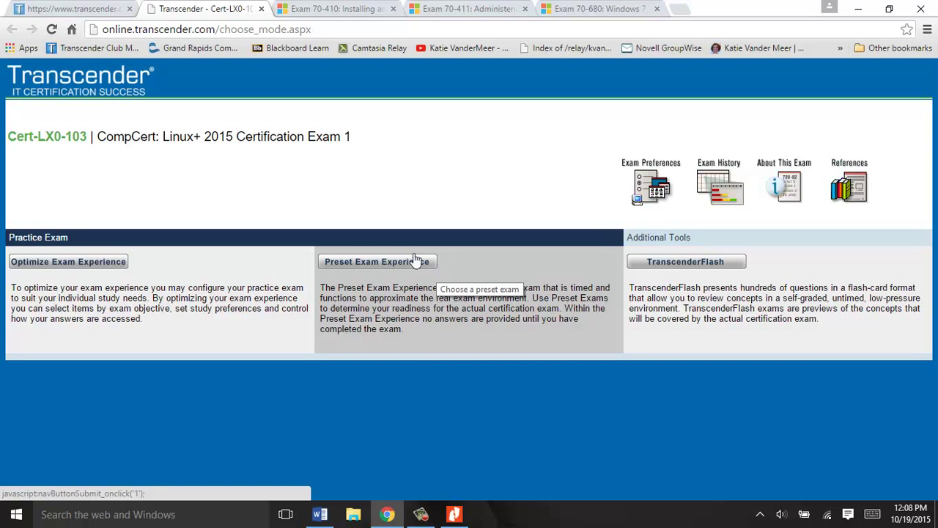
{"action": "left_click", "coordinate": [402, 262]}
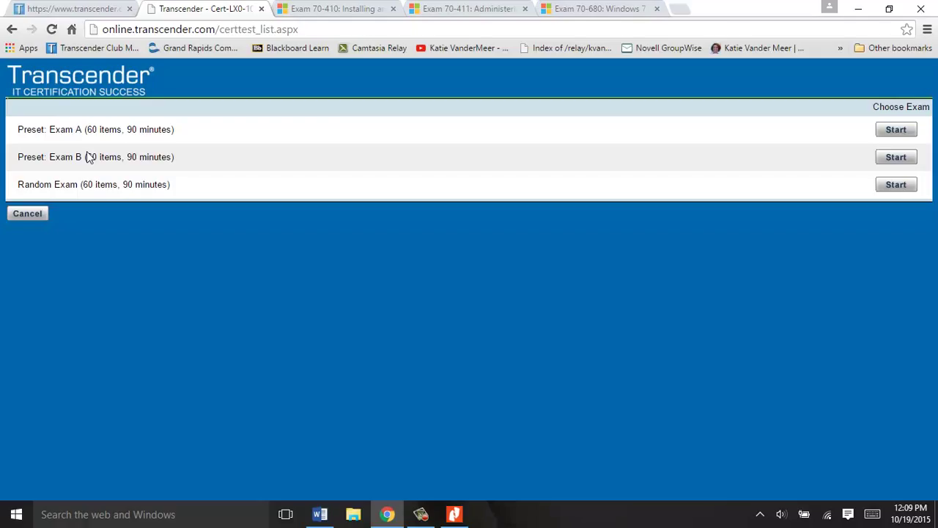
Step: Switch to the Word courses table and highlight "60 questions" in the CIS 132 row's passing score cell
{"action": "left_click", "coordinate": [319, 514]}
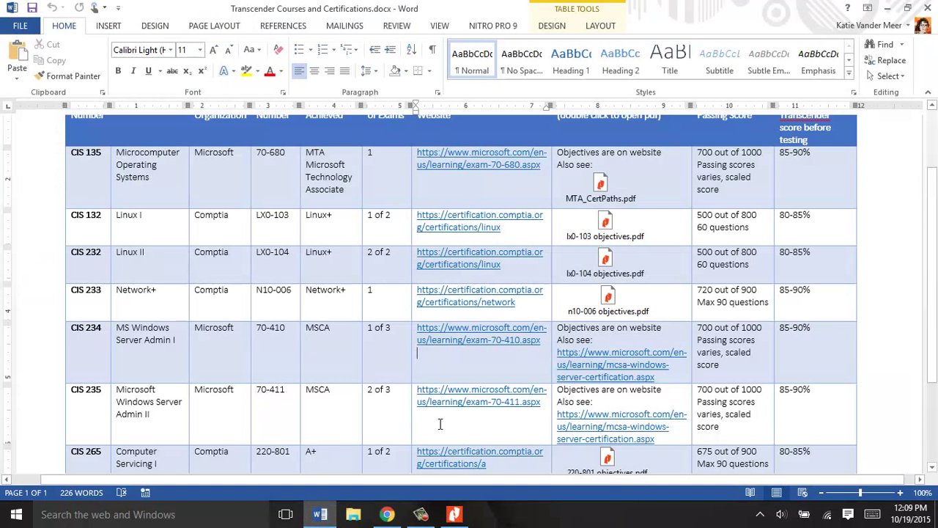
{"action": "left_click", "coordinate": [733, 220]}
{"action": "left_click_drag", "start_coordinate": [699, 227], "coordinate": [744, 230]}
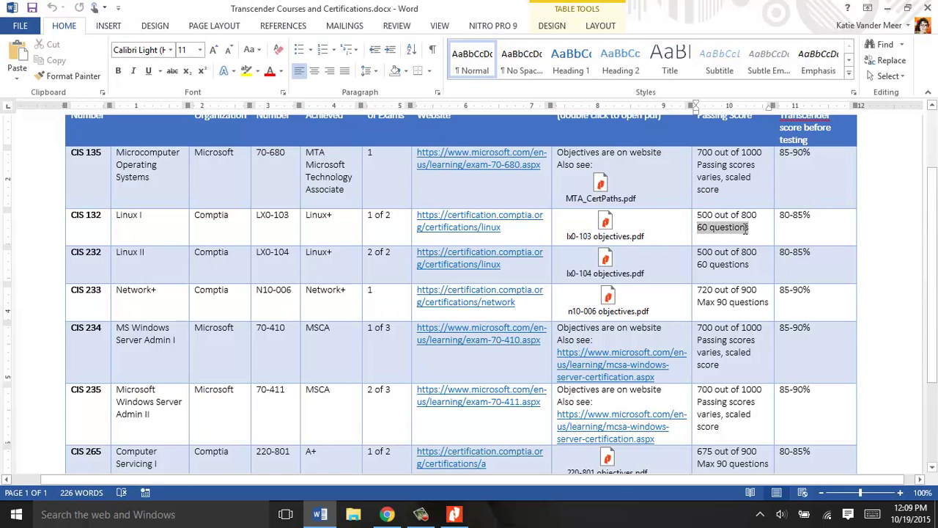
Step: Switch back to Chrome and cancel the preset exam list to return to the LX0-103 practice exam mode page
{"action": "left_click", "coordinate": [387, 514]}
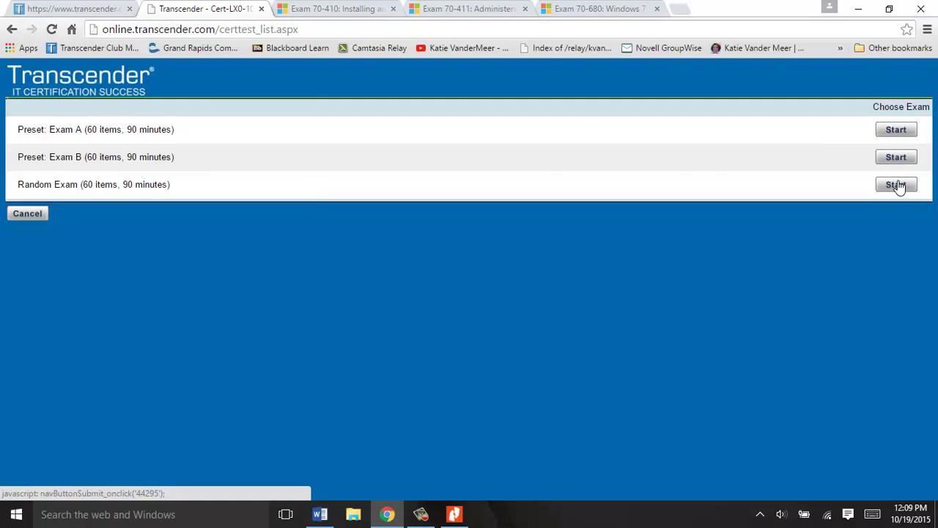
{"action": "left_click", "coordinate": [33, 215]}
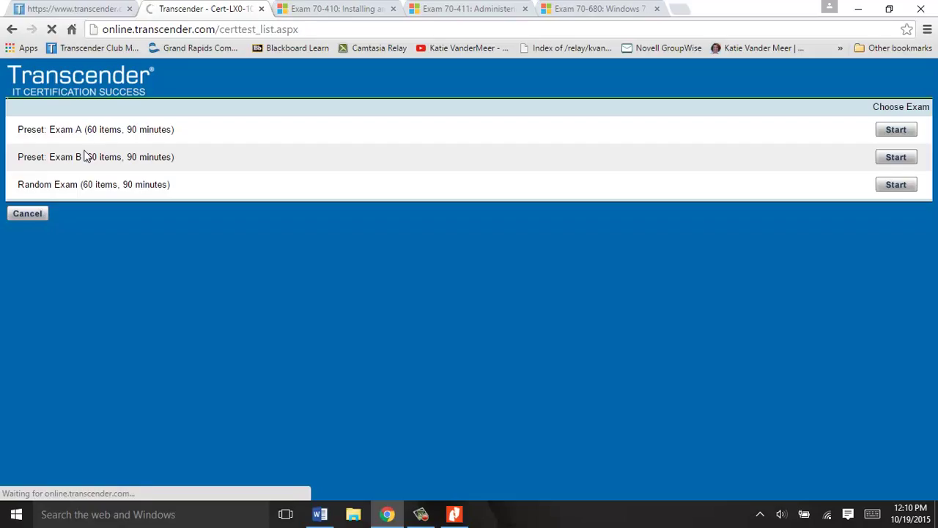
{"action": "left_click", "coordinate": [32, 216]}
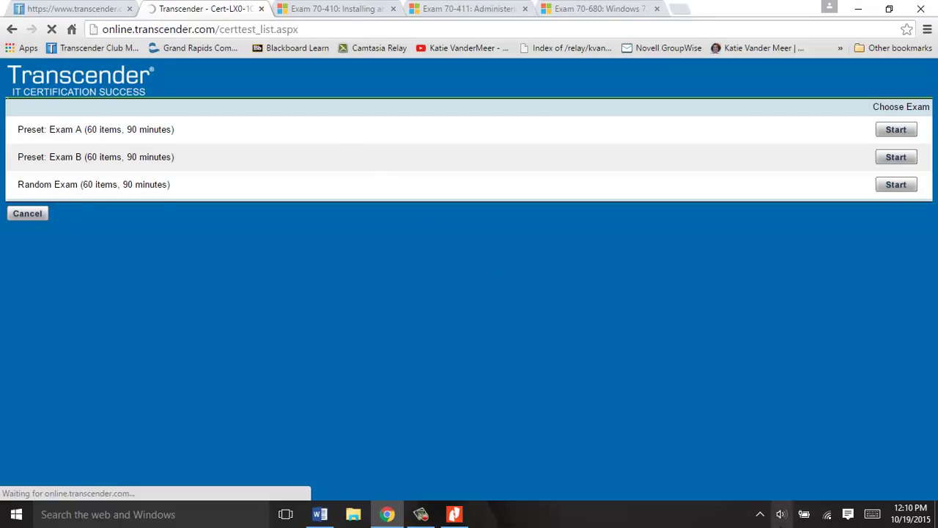
{"action": "mouse_move", "coordinate": [828, 519]}
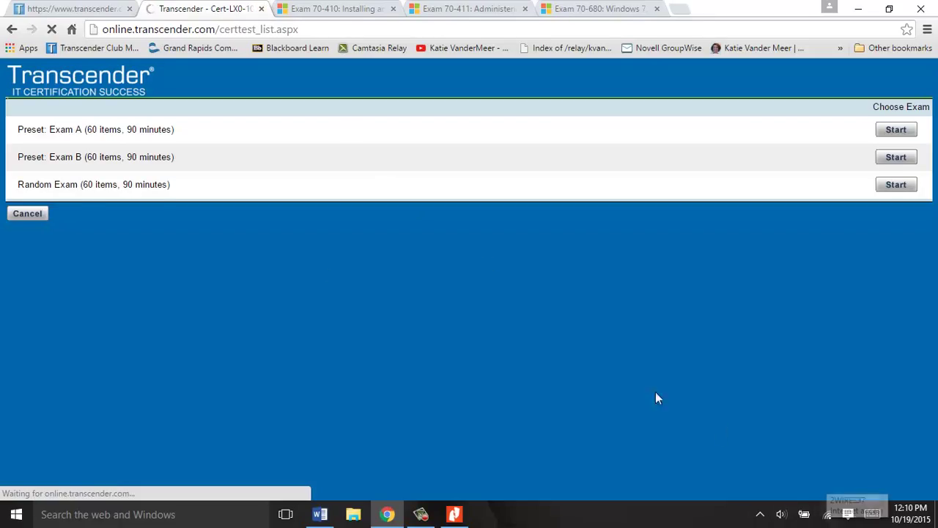
{"action": "left_click", "coordinate": [76, 8]}
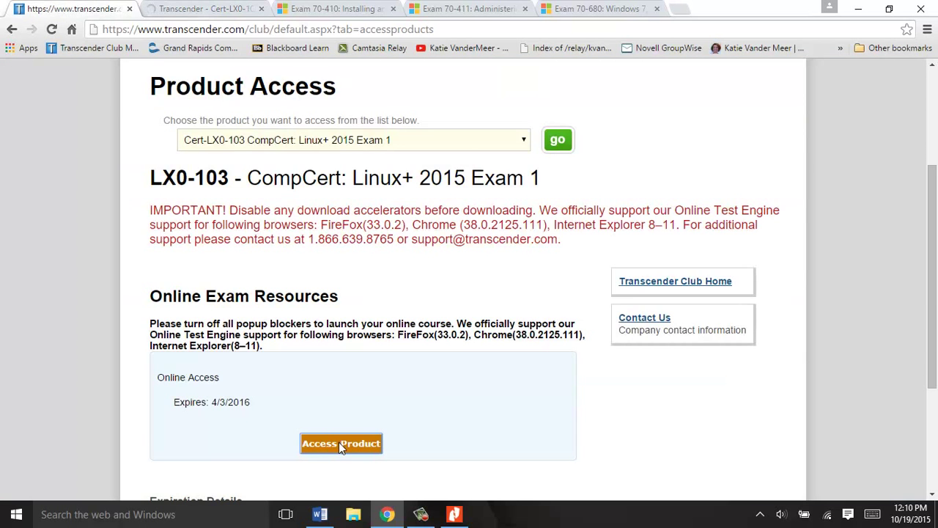
{"action": "left_click", "coordinate": [235, 9]}
{"action": "left_click", "coordinate": [41, 219]}
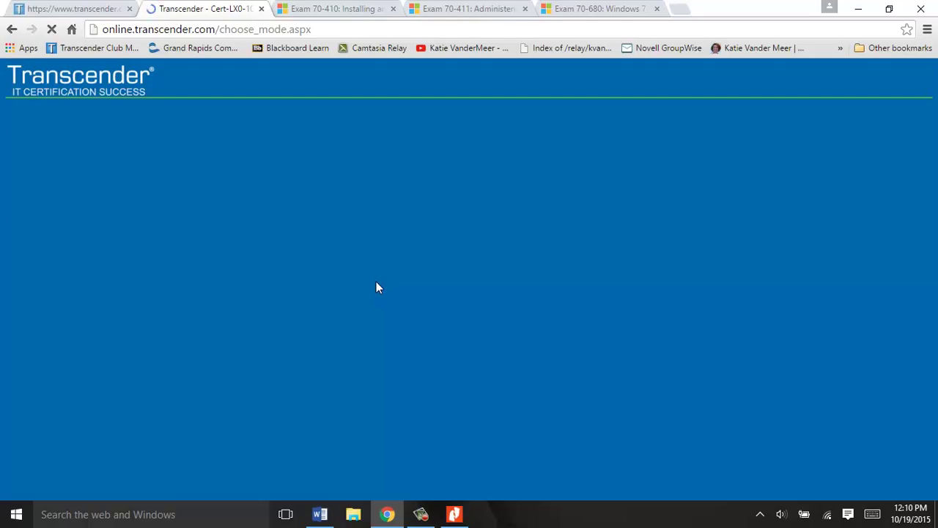
{"action": "left_click", "coordinate": [205, 32]}
{"action": "left_click", "coordinate": [122, 233]}
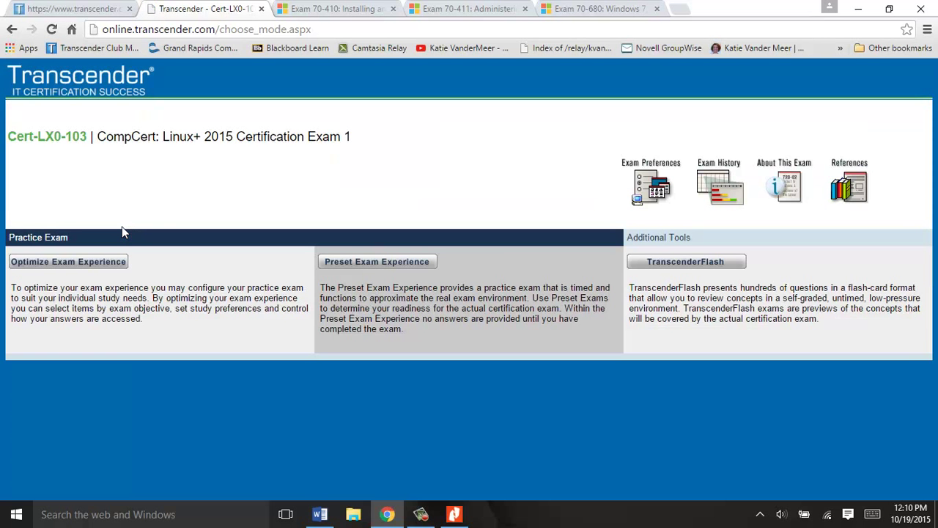
Step: Switch to Nitro Pro and view the exam domain percentages in the lx0-103 objectives PDF, dismissing the printer notification
{"action": "left_click", "coordinate": [454, 514]}
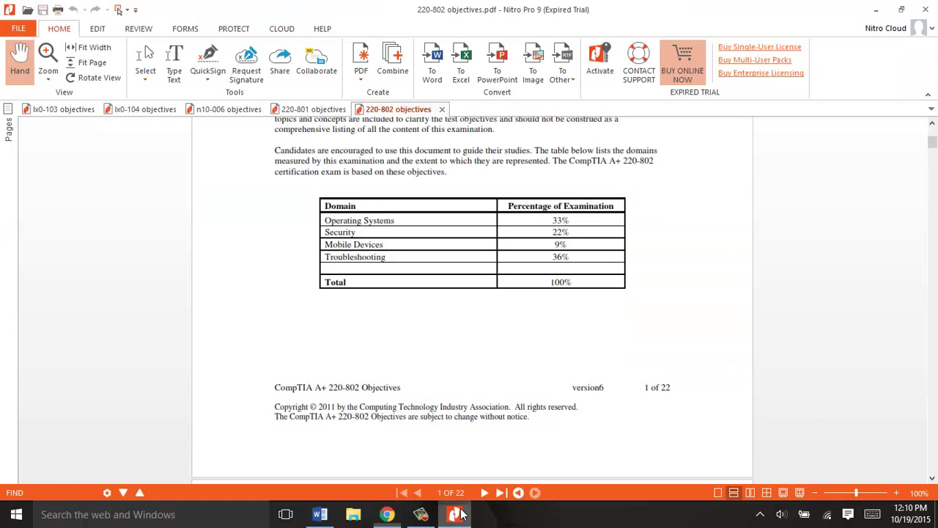
{"action": "left_click", "coordinate": [51, 110]}
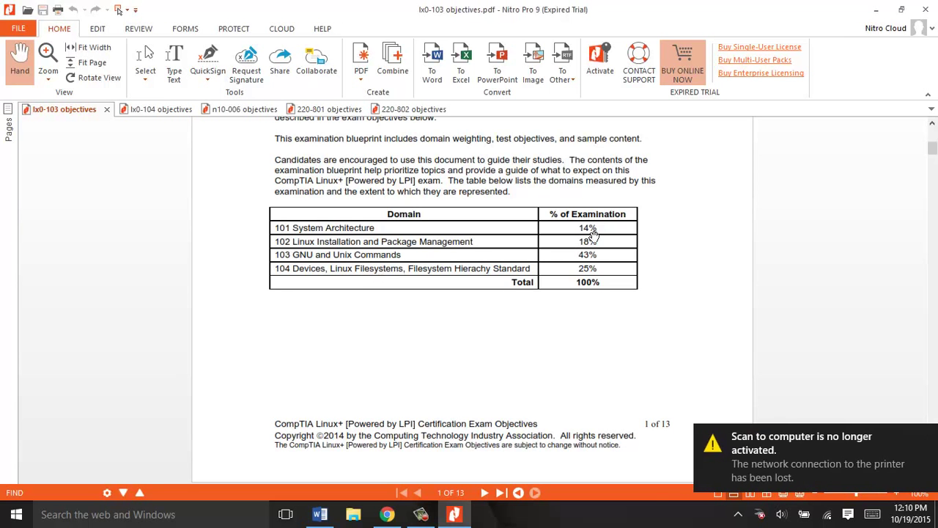
{"action": "left_click", "coordinate": [925, 437]}
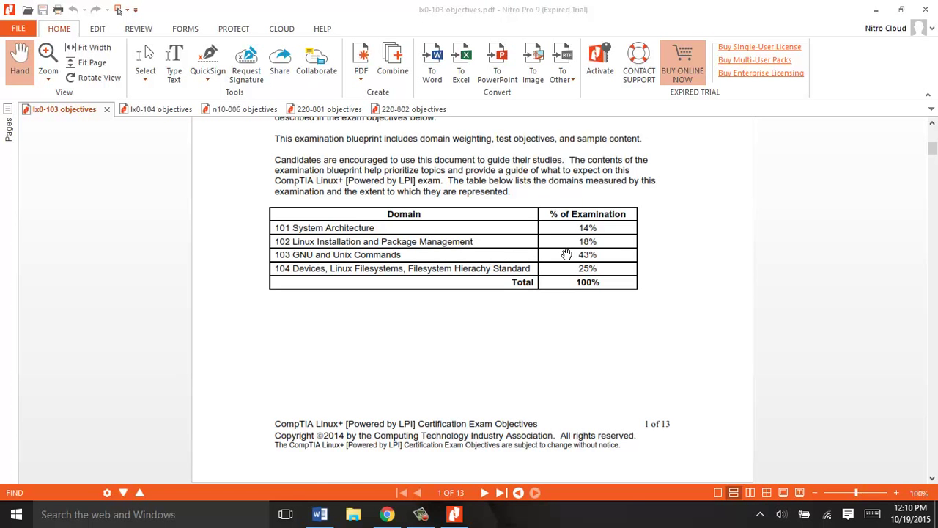
Step: Return to Chrome and open the item selection page of the Optimize Exam Experience
{"action": "left_click", "coordinate": [388, 516]}
{"action": "left_click", "coordinate": [99, 263]}
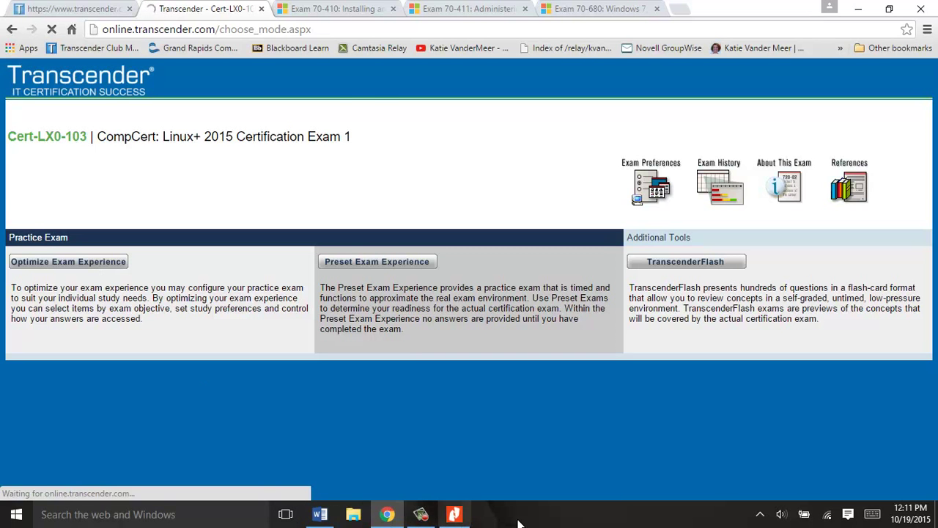
{"action": "left_click", "coordinate": [417, 517]}
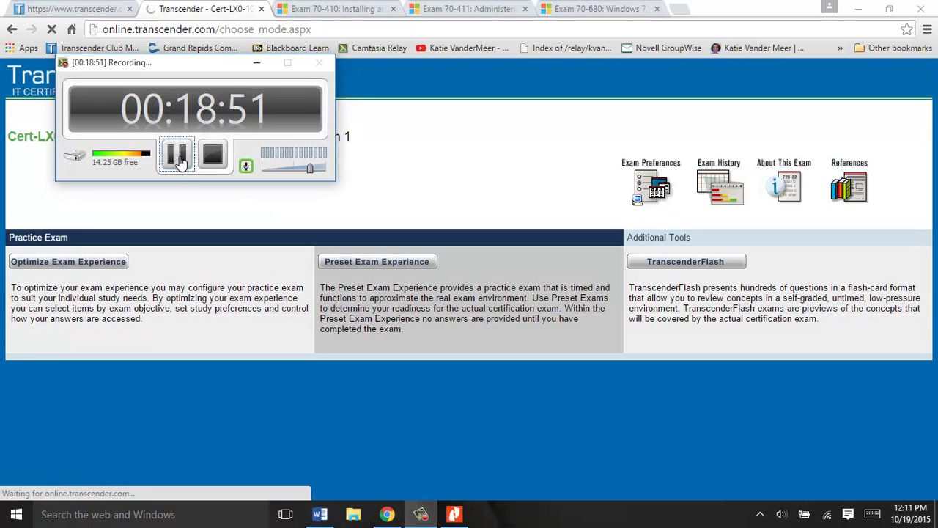
{"action": "left_click", "coordinate": [177, 157]}
{"action": "left_click", "coordinate": [177, 157]}
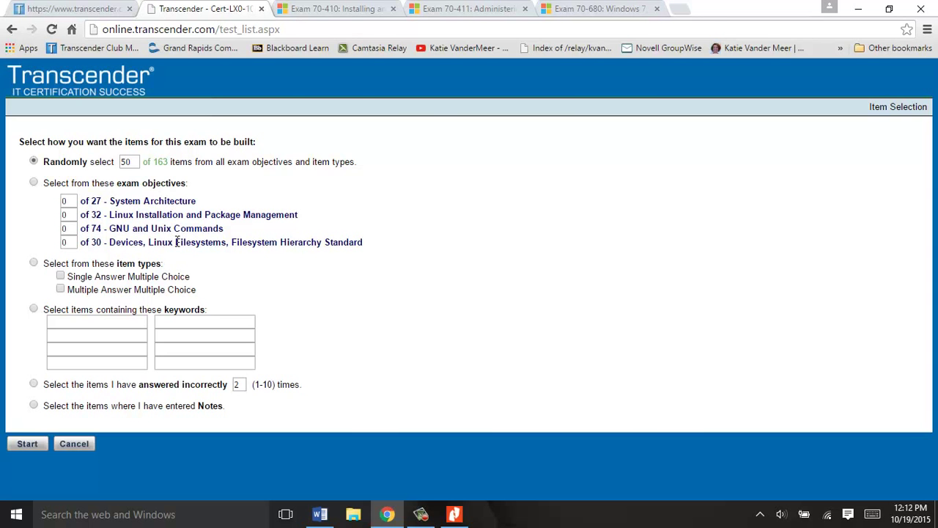
Step: Compare the practice exam's objectives with the domain table in the lx0-103 objectives PDF in Nitro Pro
{"action": "left_click", "coordinate": [454, 515]}
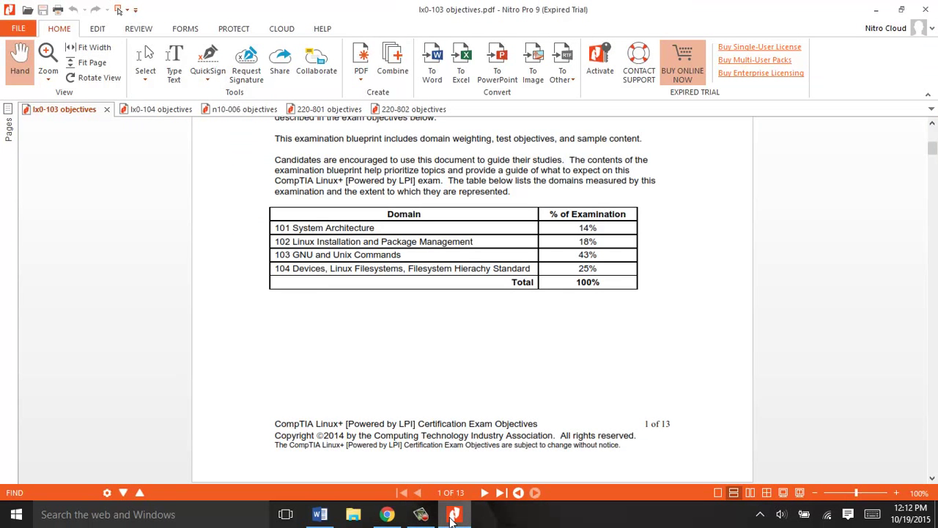
{"action": "left_click", "coordinate": [454, 515]}
{"action": "left_click", "coordinate": [451, 513]}
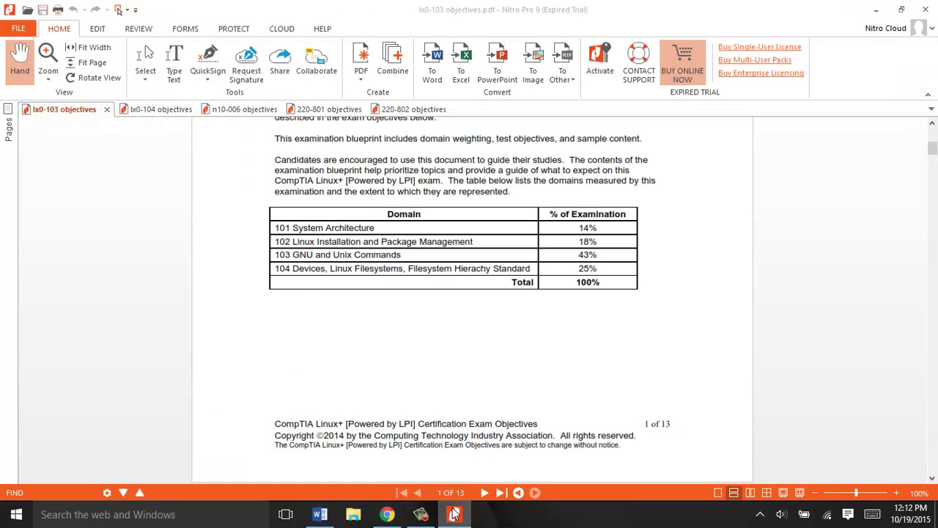
{"action": "left_click", "coordinate": [453, 514]}
Step: Build the exam from the exam objectives, using 25 items from GNU and Unix Commands
{"action": "left_click", "coordinate": [73, 228]}
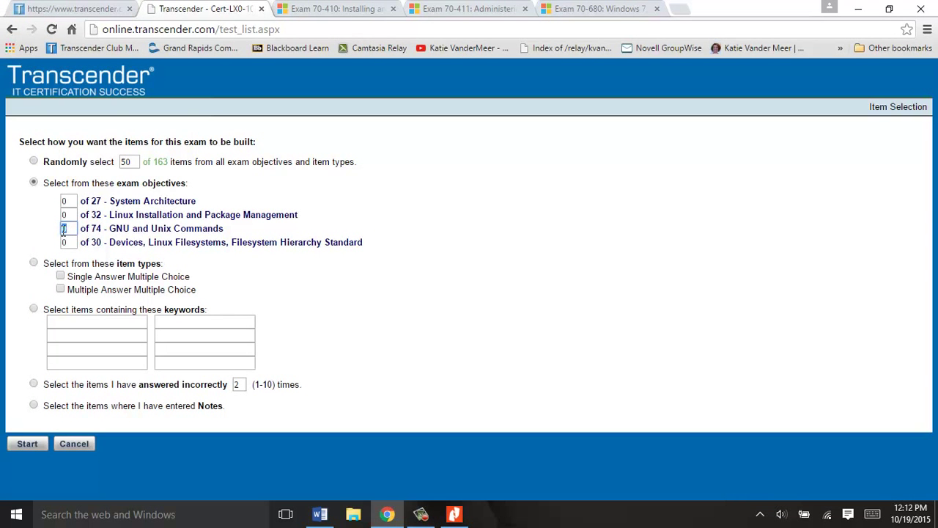
{"action": "double_click", "coordinate": [65, 228]}
{"action": "type", "text": "20"}
{"action": "key", "text": "BackSpace"}
{"action": "type", "text": "5"}
{"action": "right_click", "coordinate": [30, 447]}
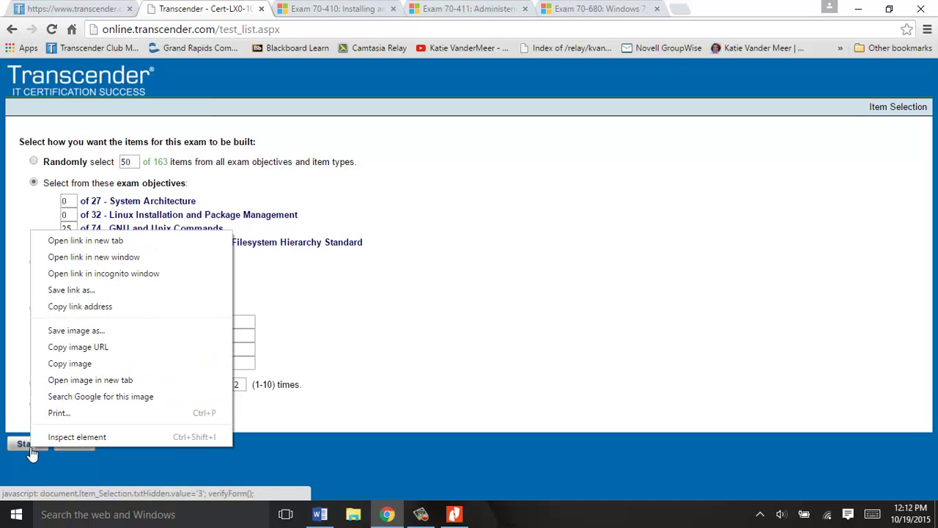
{"action": "left_click", "coordinate": [79, 240]}
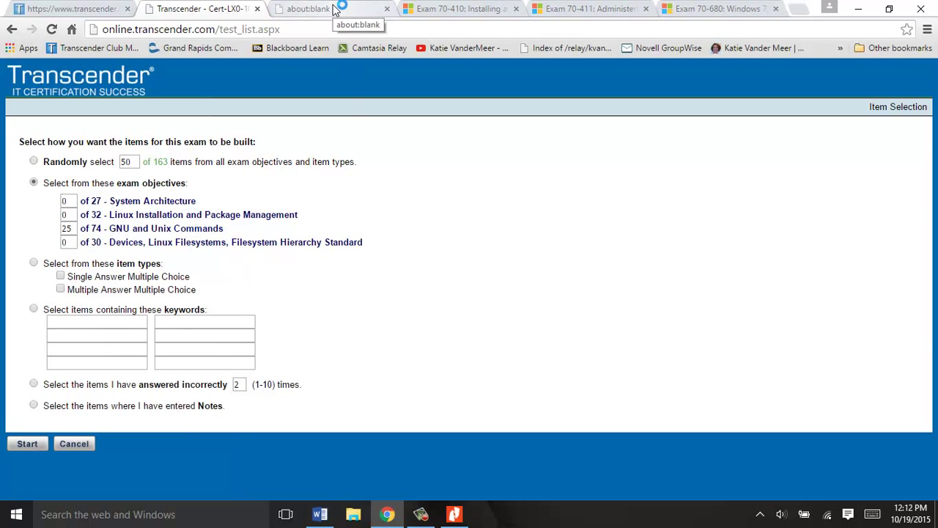
{"action": "left_click", "coordinate": [334, 8]}
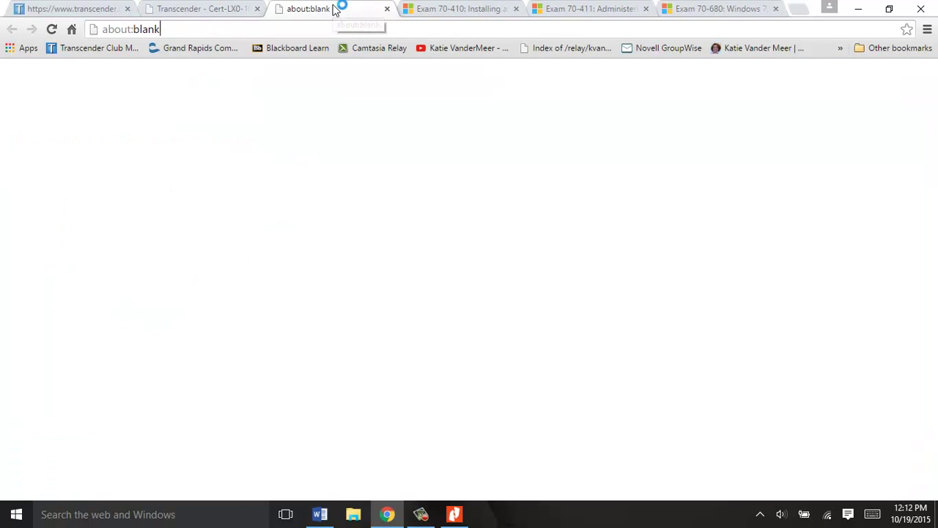
{"action": "left_click", "coordinate": [387, 9]}
Step: Start the customized exam and answer items 1 to 3 with "cp --R salary .salary", "question mark" and "cat"
{"action": "left_click", "coordinate": [25, 446]}
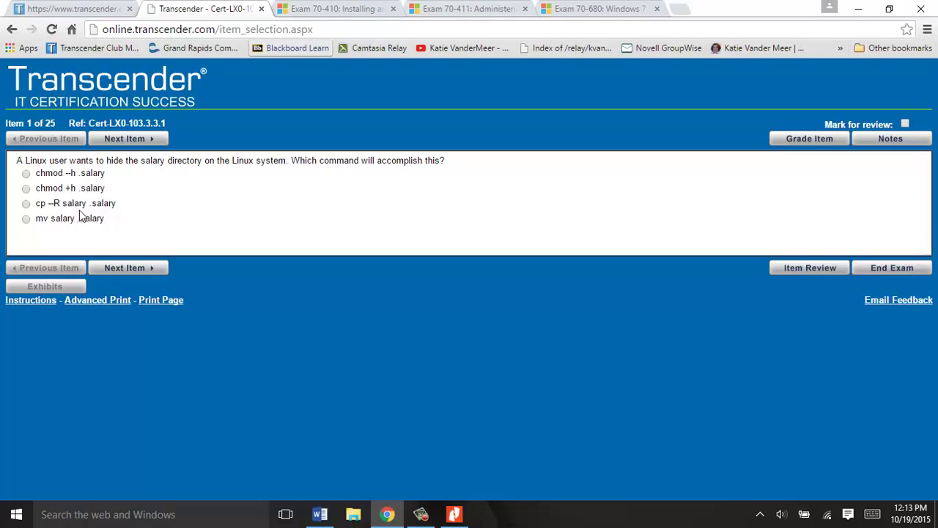
{"action": "left_click", "coordinate": [26, 206]}
{"action": "left_click", "coordinate": [130, 270]}
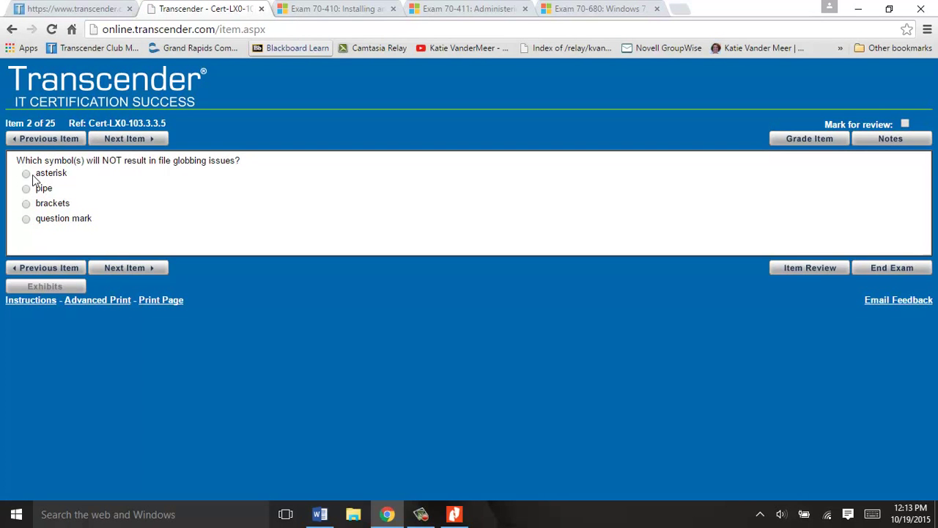
{"action": "left_click", "coordinate": [26, 219]}
{"action": "left_click", "coordinate": [122, 266]}
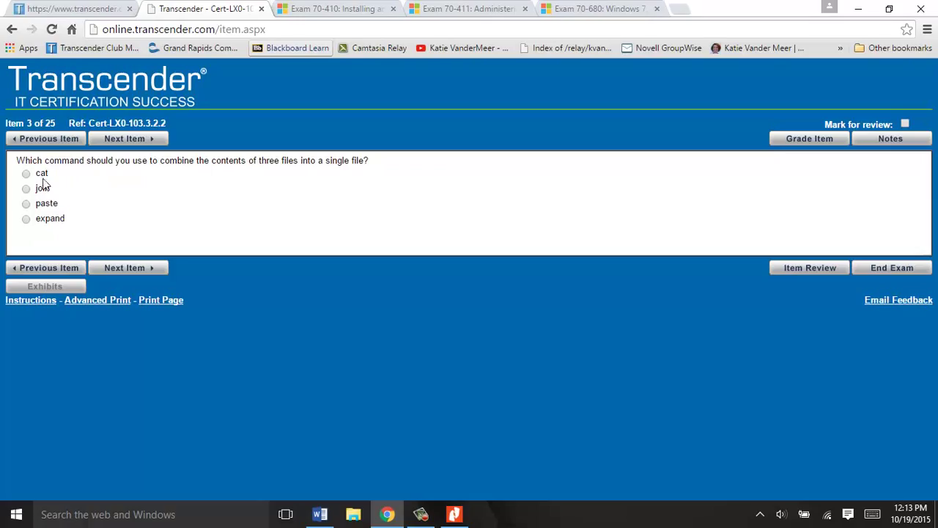
{"action": "left_click", "coordinate": [26, 174]}
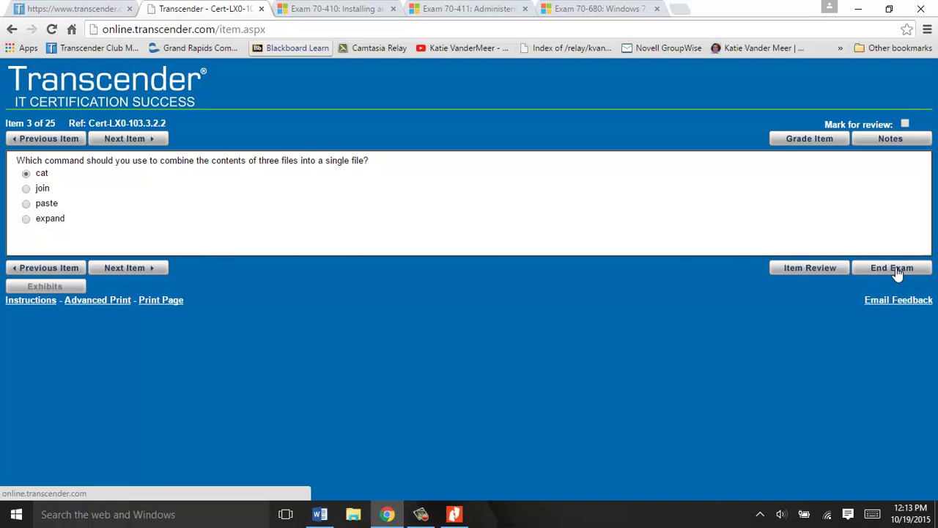
Step: Try to end the exam and close the pop-up window it opens
{"action": "left_click", "coordinate": [879, 267]}
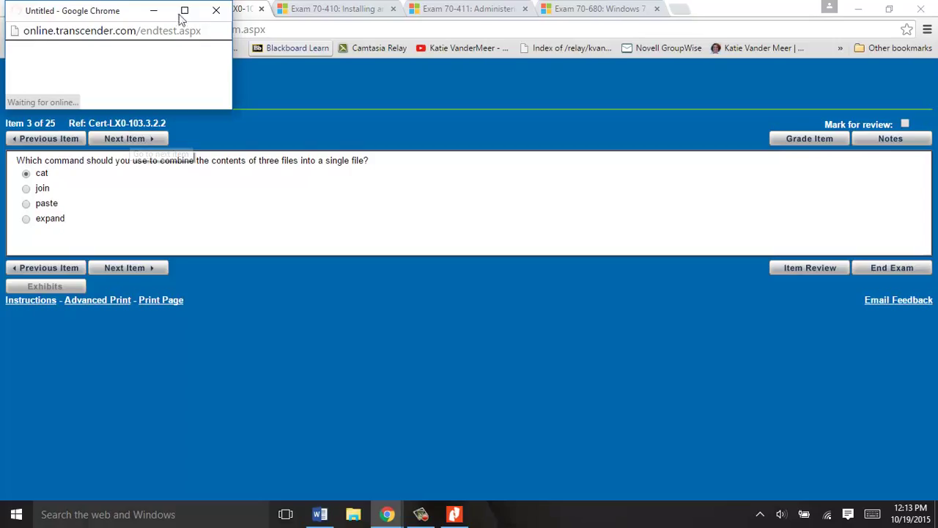
{"action": "left_click", "coordinate": [218, 12]}
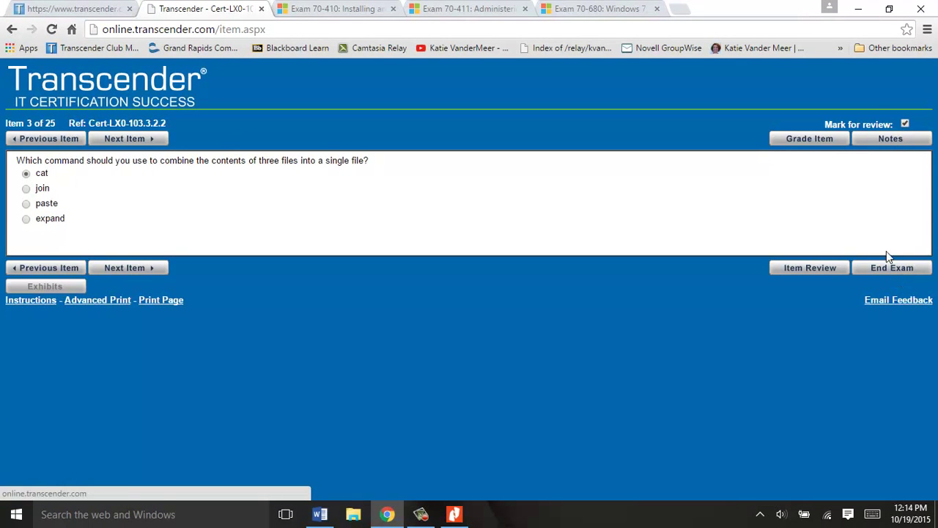
Step: Grade item 3, look through its explanation and try to go back to the previous item
{"action": "left_click", "coordinate": [798, 142]}
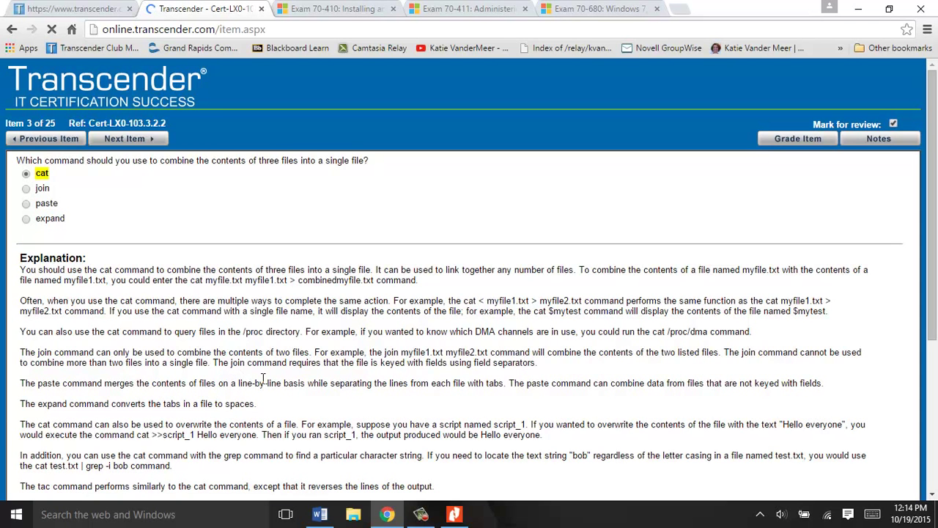
{"action": "scroll", "coordinate": [279, 376], "scroll_direction": "down", "scroll_amount": 3}
{"action": "scroll", "coordinate": [442, 265], "scroll_direction": "up", "scroll_amount": 3}
{"action": "left_click_drag", "start_coordinate": [936, 190], "coordinate": [394, 132]}
{"action": "left_click", "coordinate": [45, 145]}
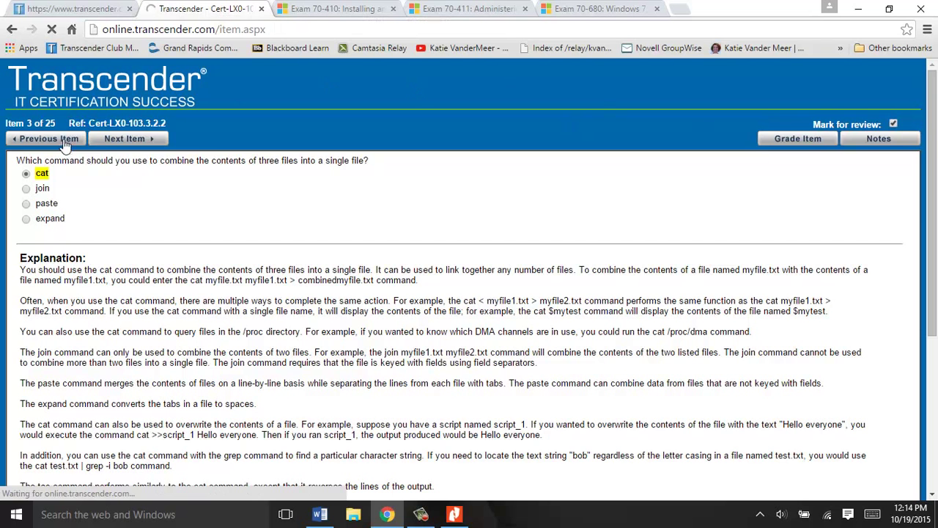
Step: Close the practice exam tab, try to launch the LX0-103 product again and close the blank window
{"action": "left_click", "coordinate": [262, 9]}
{"action": "left_click", "coordinate": [341, 445]}
{"action": "mouse_move", "coordinate": [452, 519]}
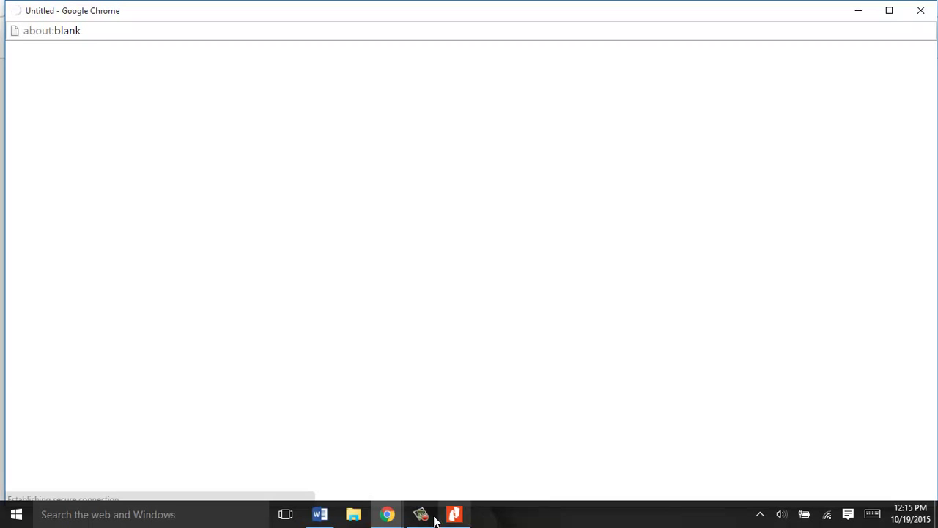
{"action": "mouse_move", "coordinate": [382, 520]}
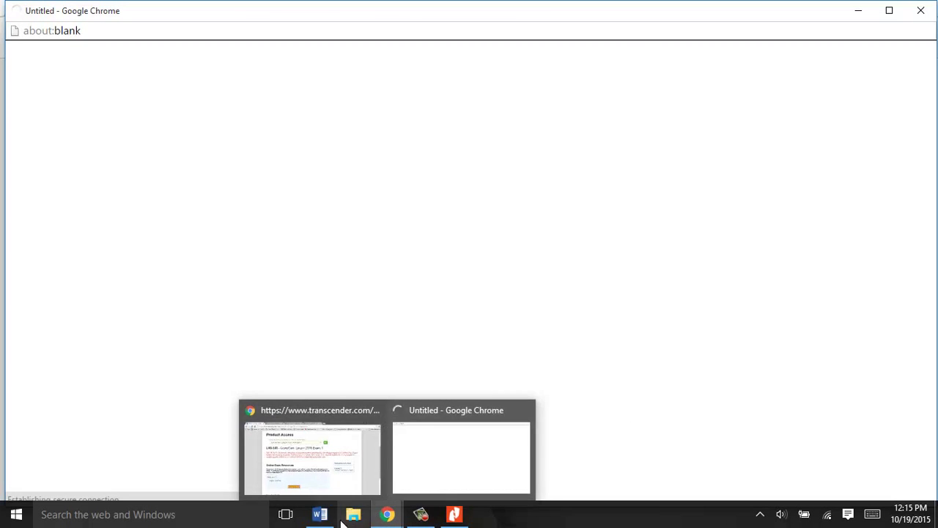
{"action": "mouse_move", "coordinate": [422, 515]}
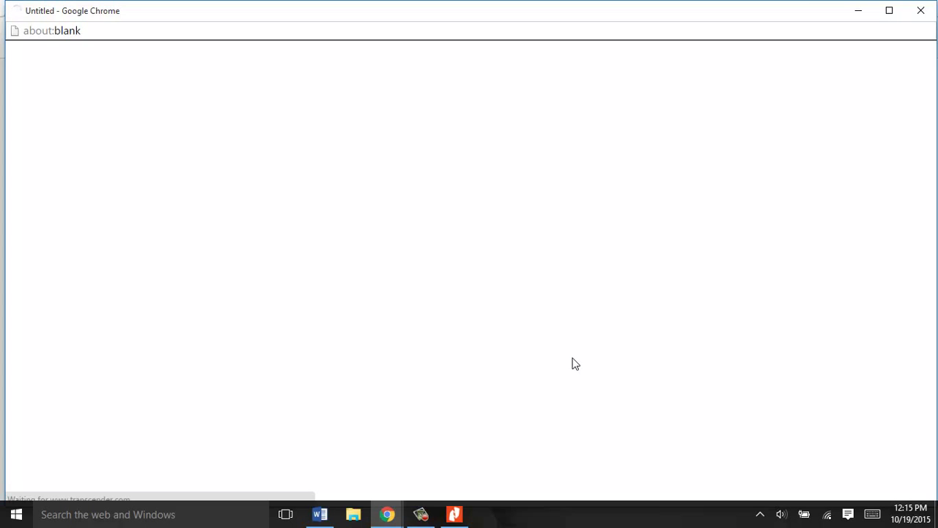
{"action": "left_click", "coordinate": [923, 16]}
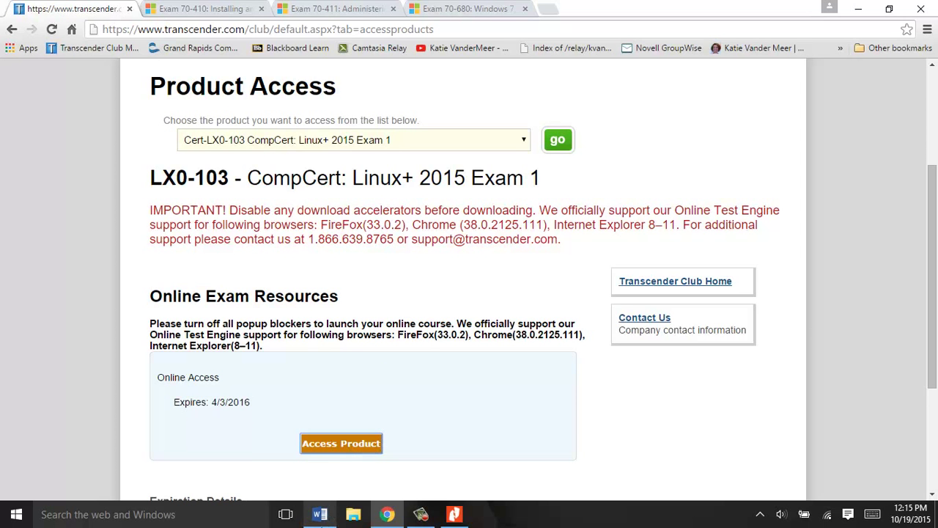
Step: Retry opening the LX0-103 online exam product and close the blank window
{"action": "left_click", "coordinate": [343, 449]}
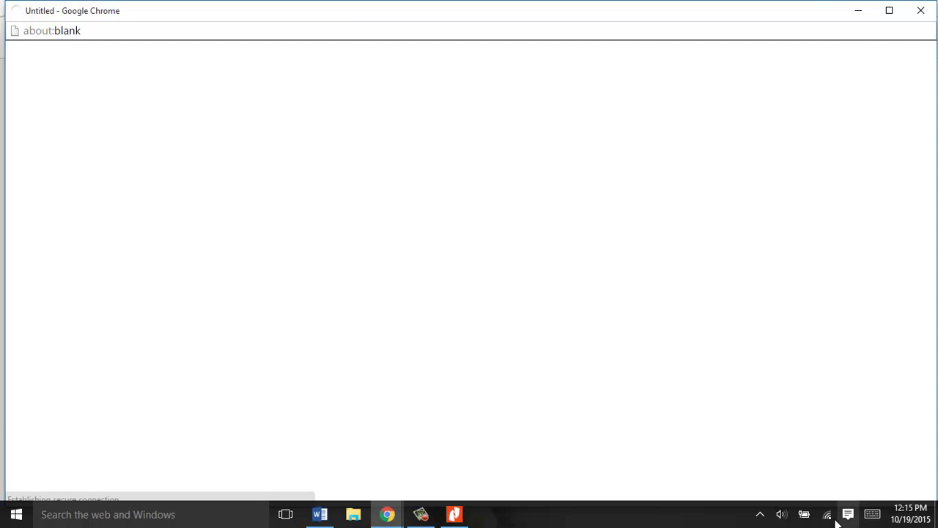
{"action": "mouse_move", "coordinate": [831, 517]}
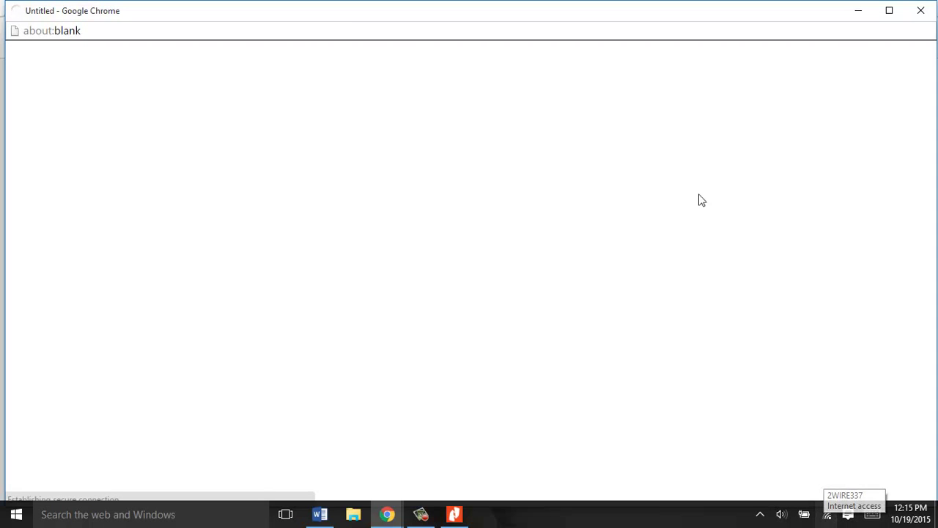
{"action": "left_click", "coordinate": [921, 11]}
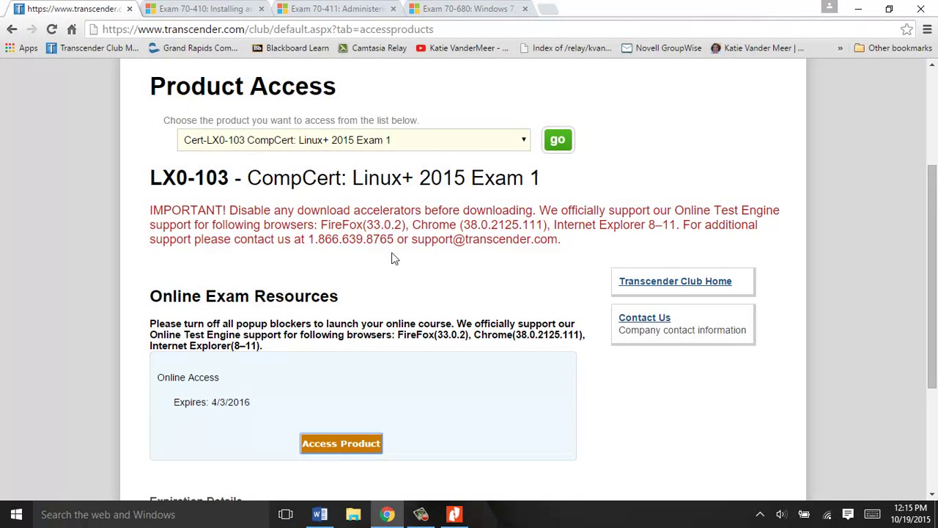
{"action": "left_click", "coordinate": [454, 514]}
{"action": "left_click", "coordinate": [453, 516]}
{"action": "left_click", "coordinate": [419, 516]}
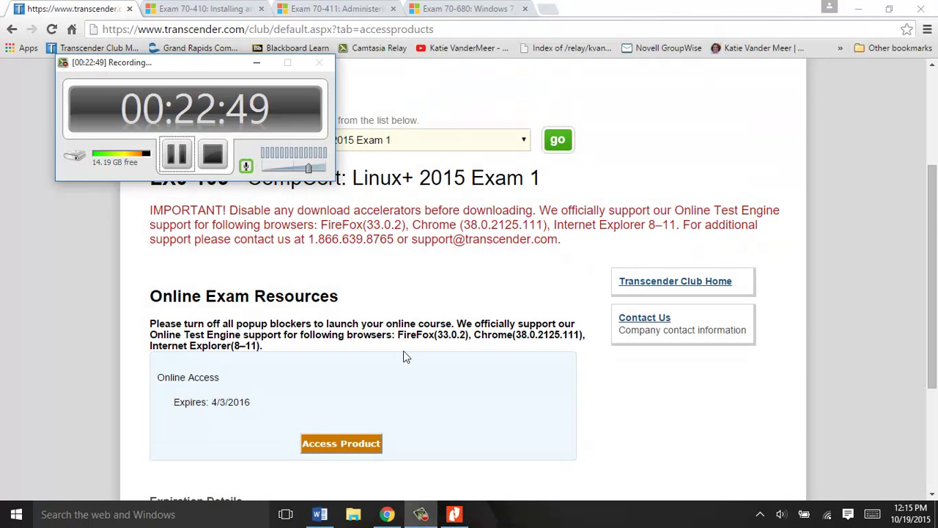
{"action": "left_click", "coordinate": [176, 153]}
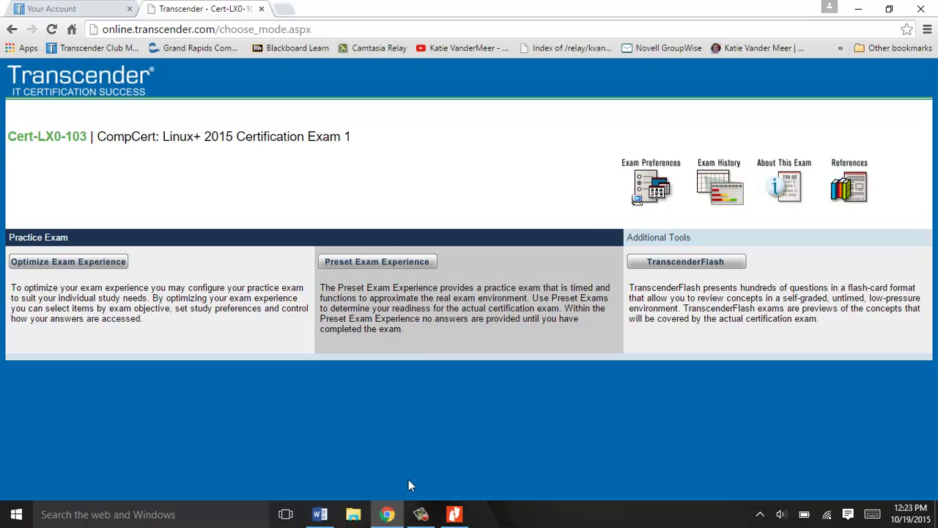
Step: View the LX0-103 practice exam history and switch to the Transcender Courses and Certifications document in Word to review its course table
{"action": "left_click", "coordinate": [728, 184]}
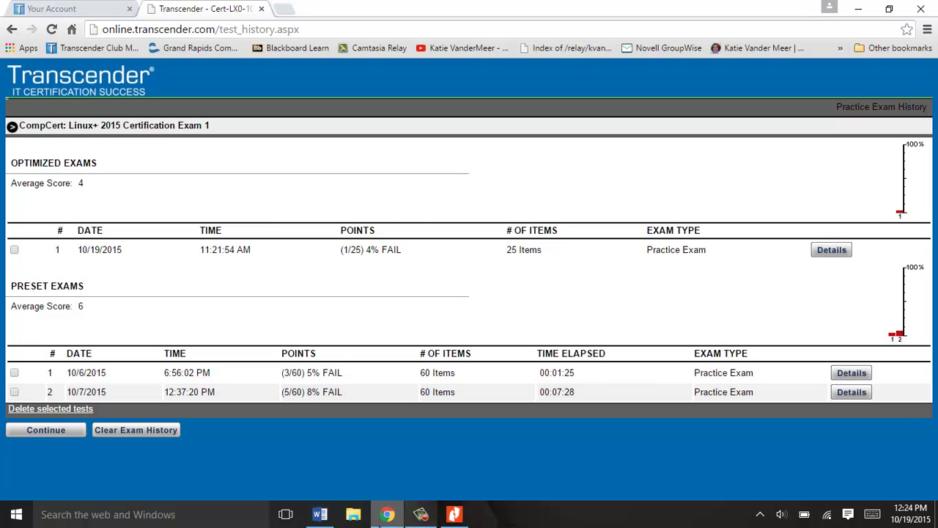
{"action": "left_click", "coordinate": [320, 514]}
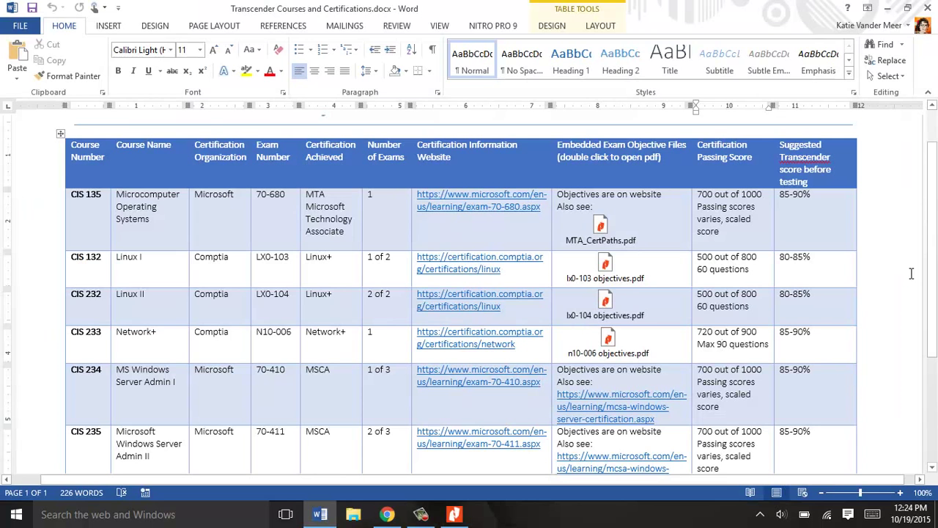
{"action": "scroll", "coordinate": [929, 272], "scroll_direction": "down", "scroll_amount": 1}
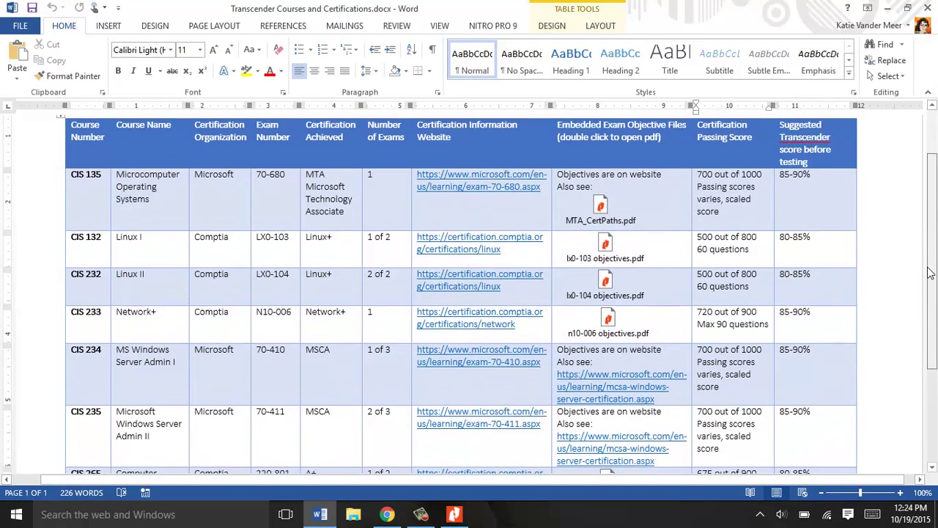
{"action": "left_click_drag", "start_coordinate": [930, 271], "coordinate": [934, 243]}
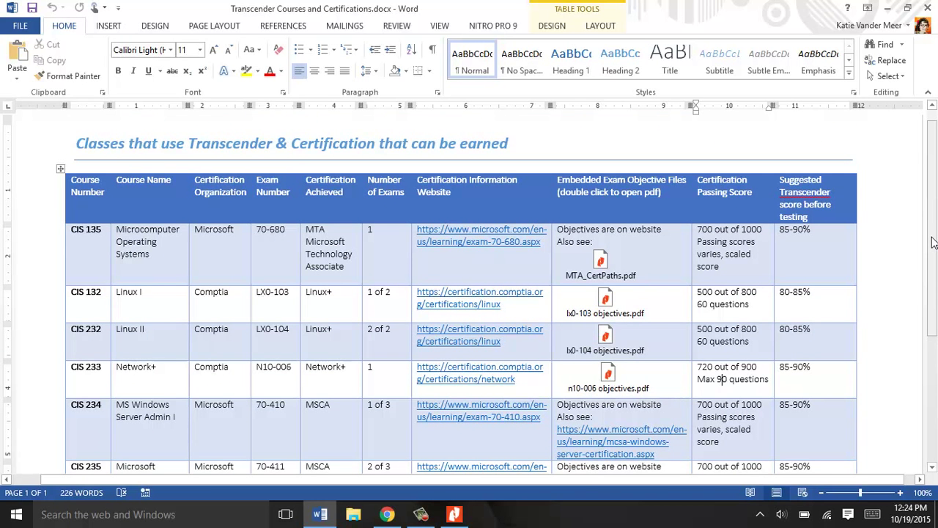